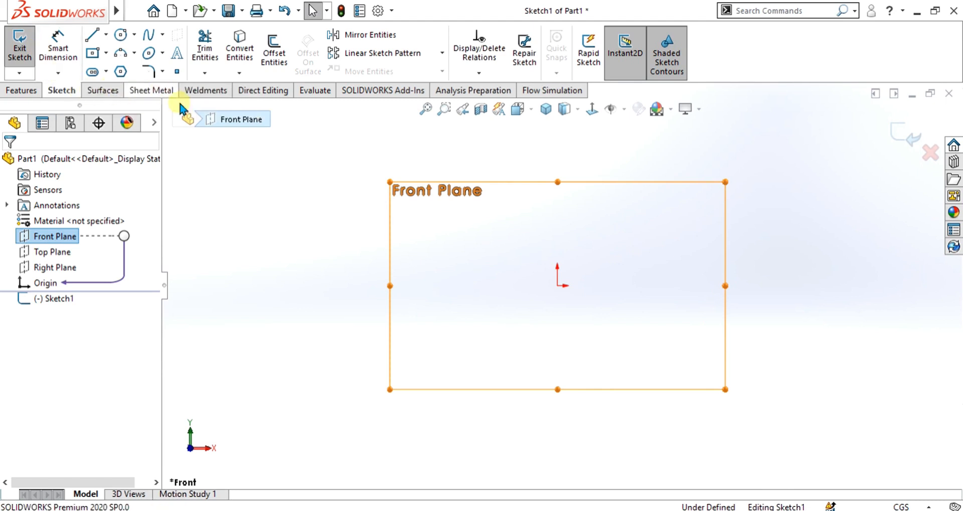
Sketch a center rectangle on the Front Plane, centred on the origin, 33 cm high and 90 cm wide.
click(95, 53)
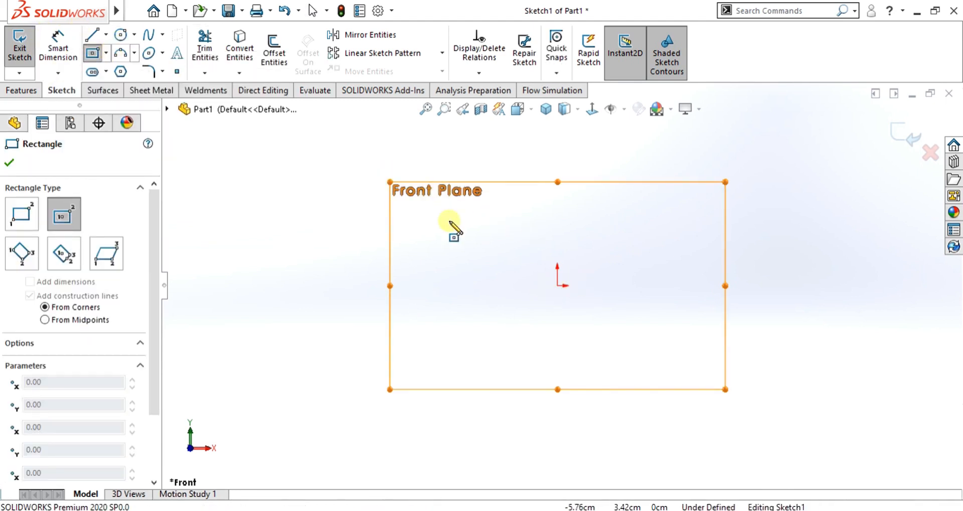
click(558, 285)
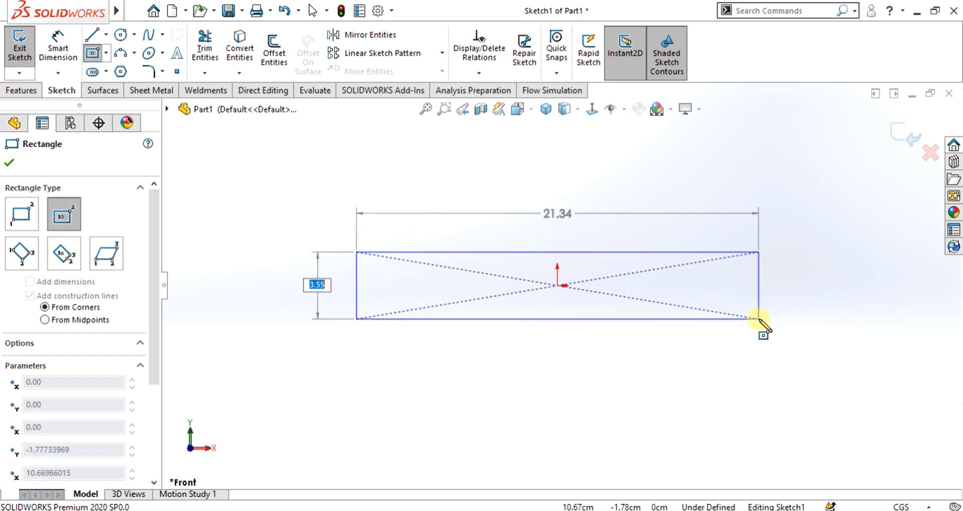
text(33)
key(Return)
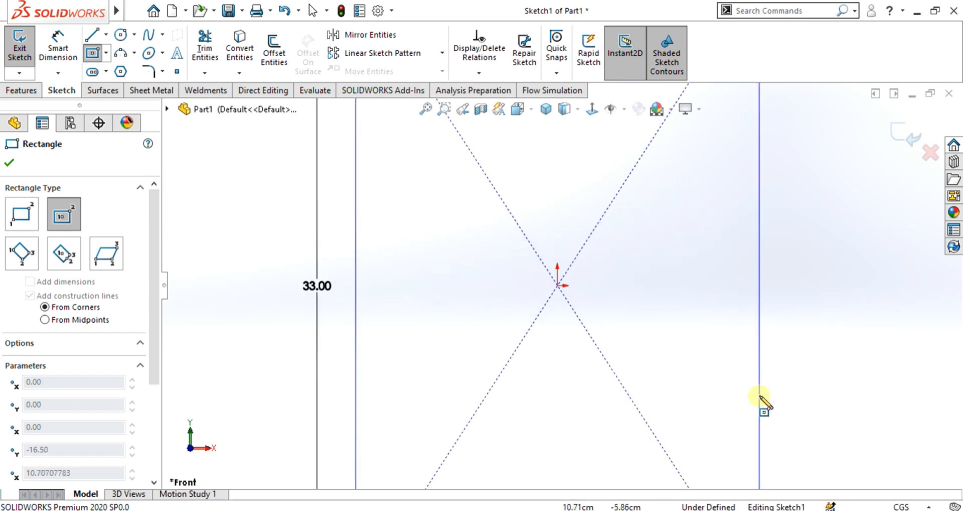
scroll(760, 396, up, 7)
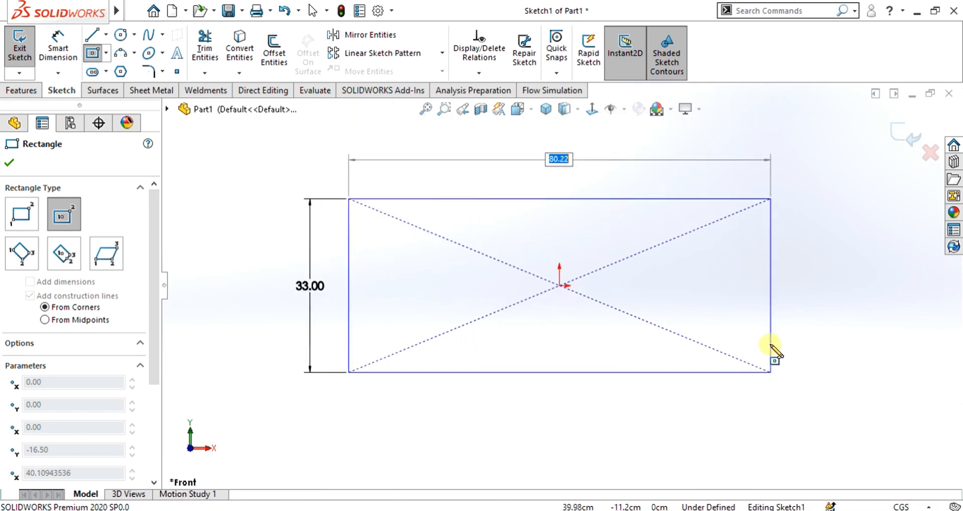
text(90)
key(Return)
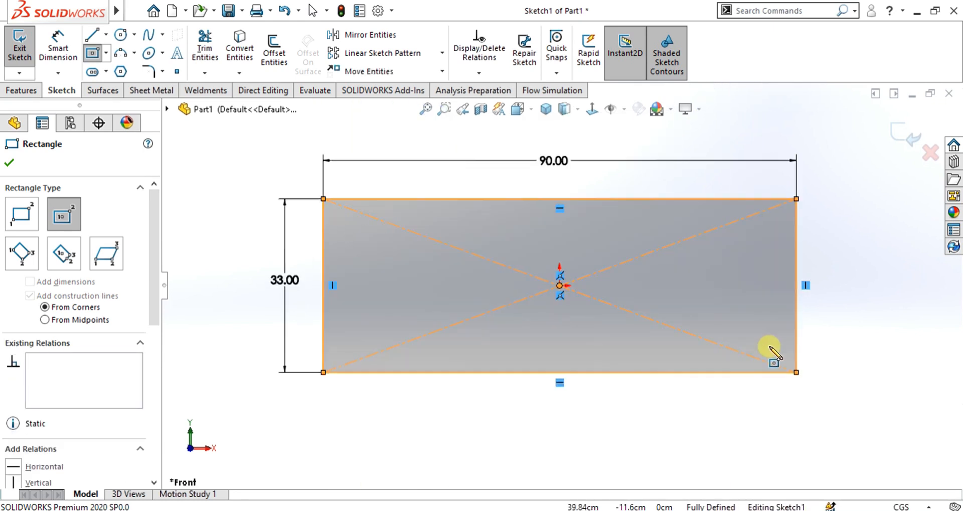
key(Escape)
scroll(587, 268, up, 3)
key(Escape)
scroll(572, 250, down, 4)
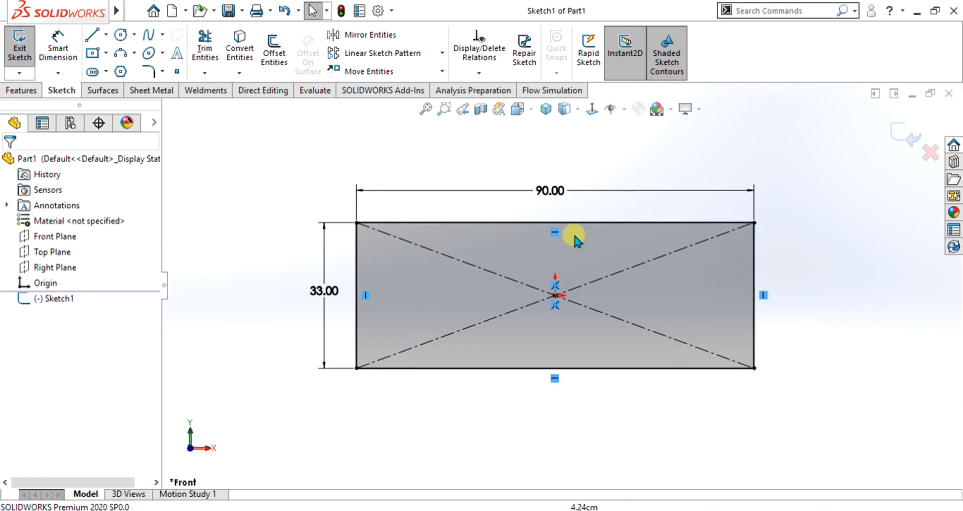
Extrude the rectangle 64 cm as a boss with the Mid Plane end condition.
click(16, 89)
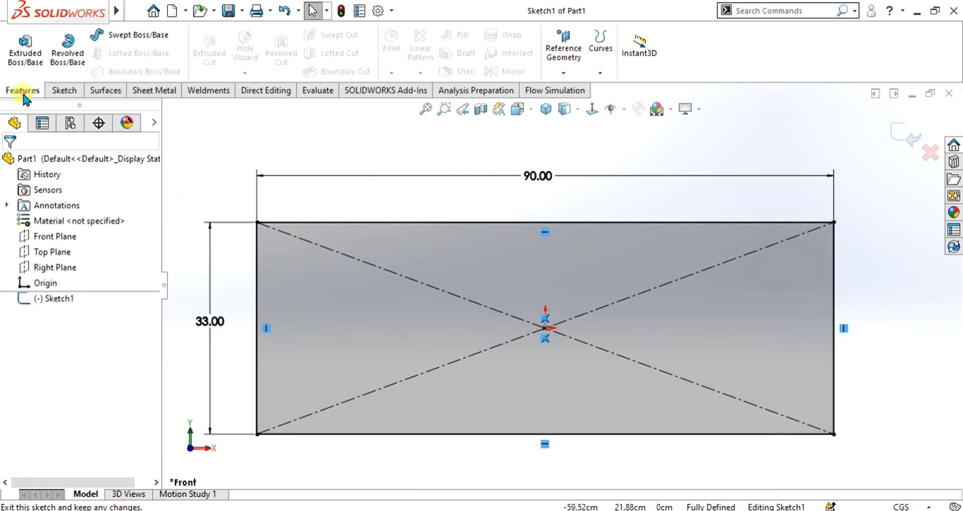
click(25, 53)
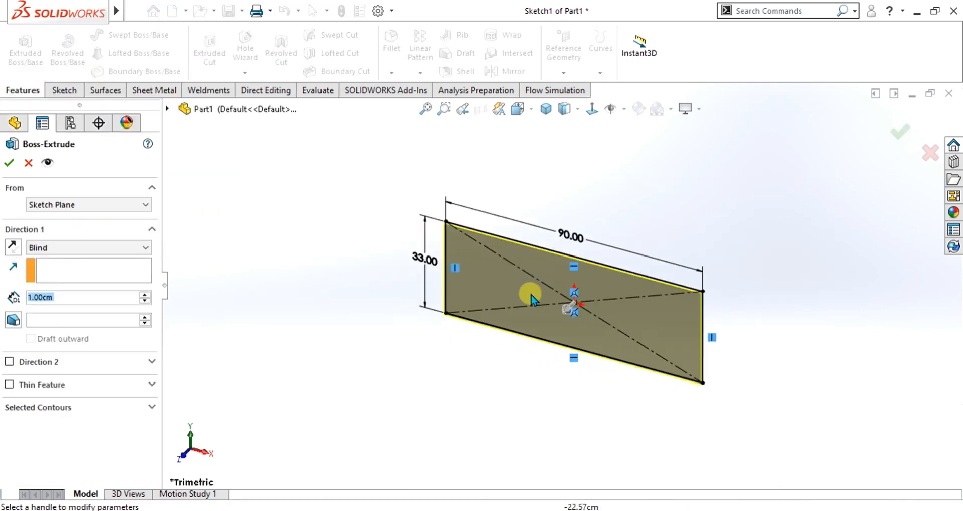
click(123, 247)
click(66, 307)
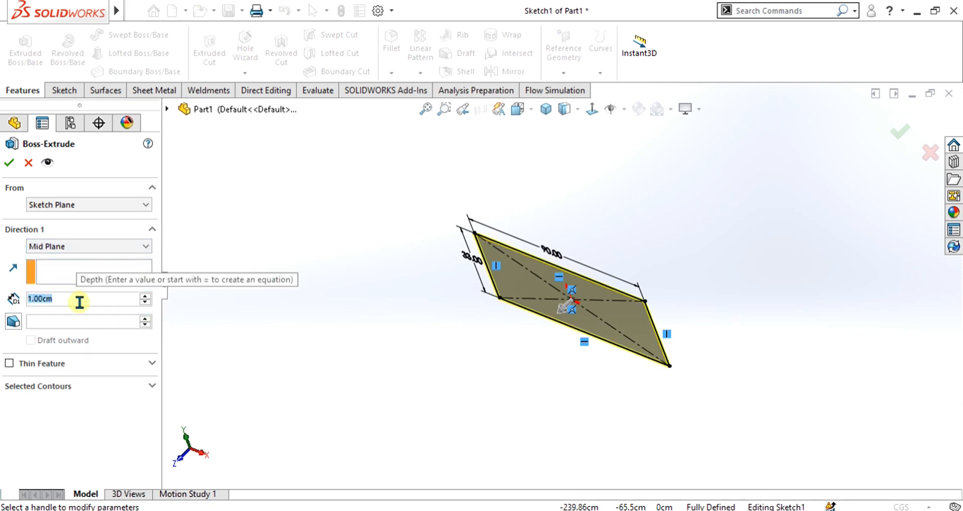
text(64)
key(Return)
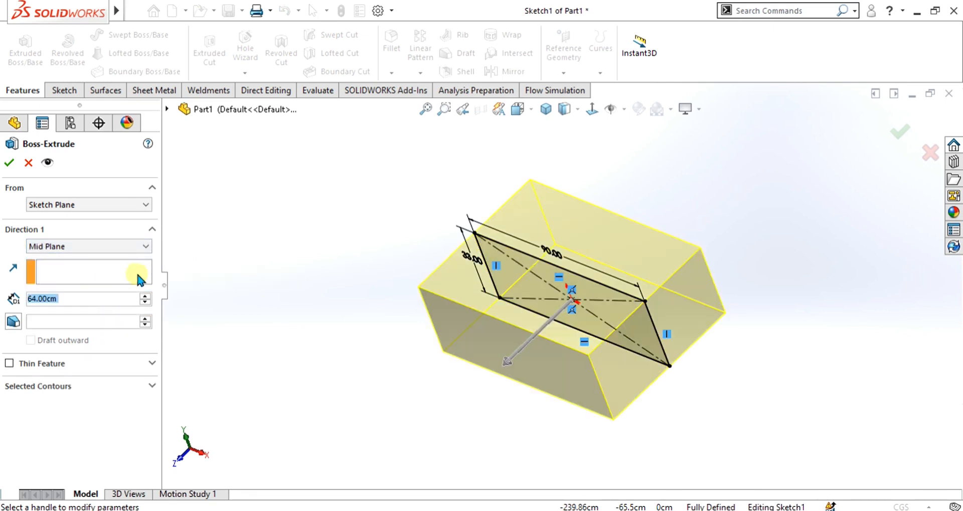
click(9, 163)
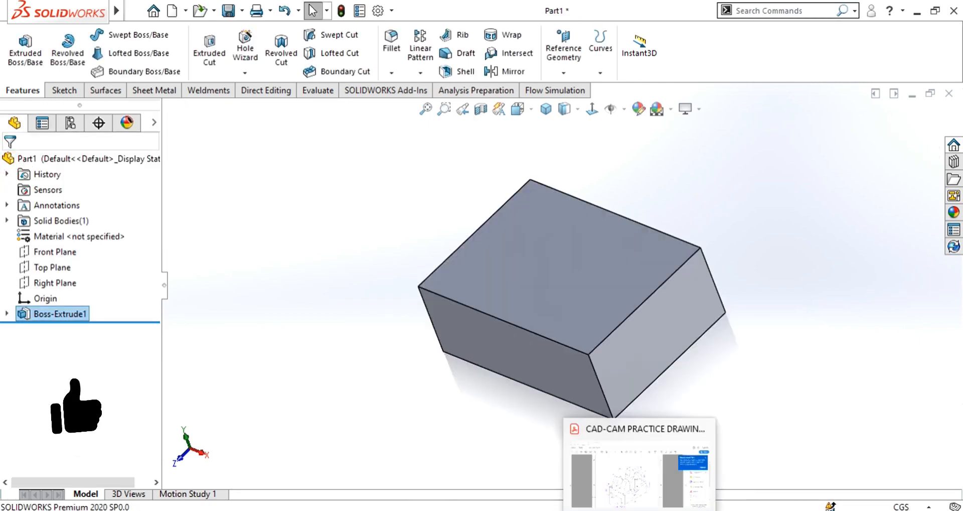
Check the channel dimensions in the practice drawing PDF and start a sketch on the block's 64 by 33 cm end face in SOLIDWORKS.
click(638, 509)
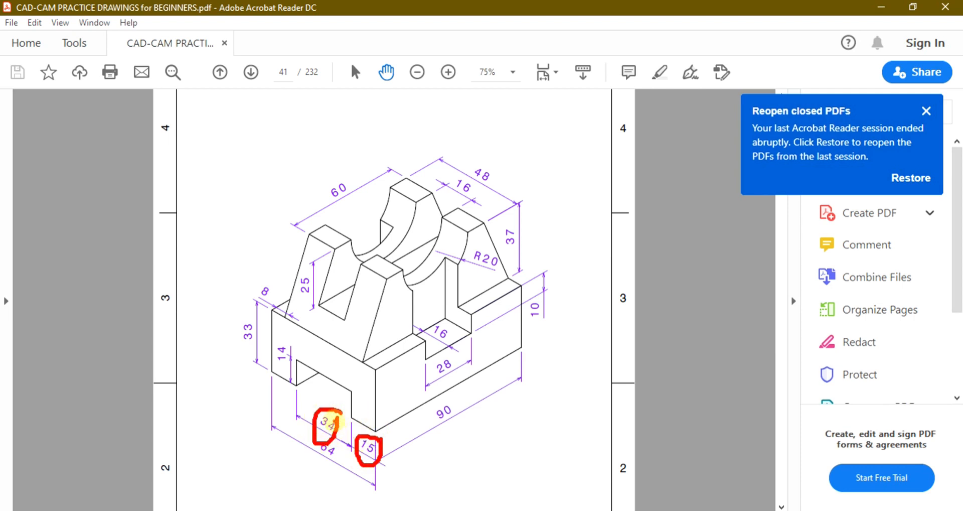
key(Escape)
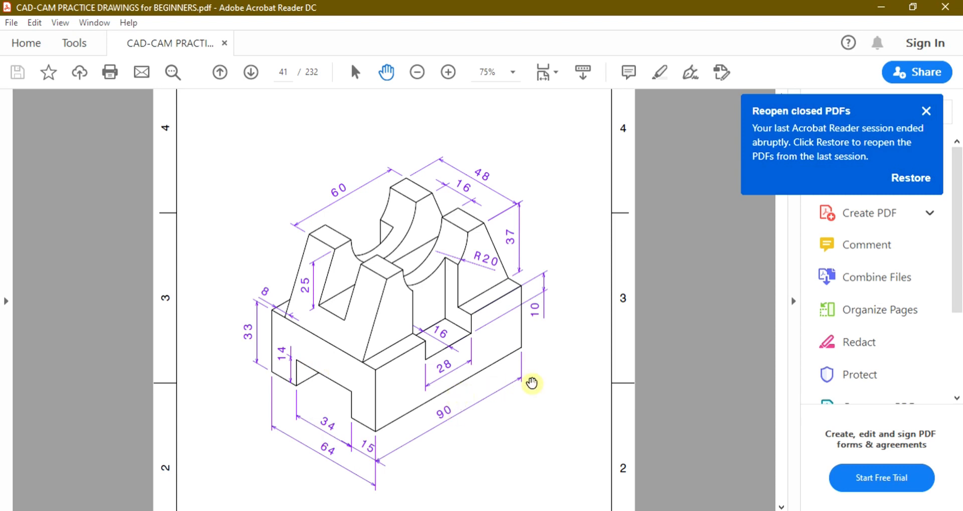
click(644, 510)
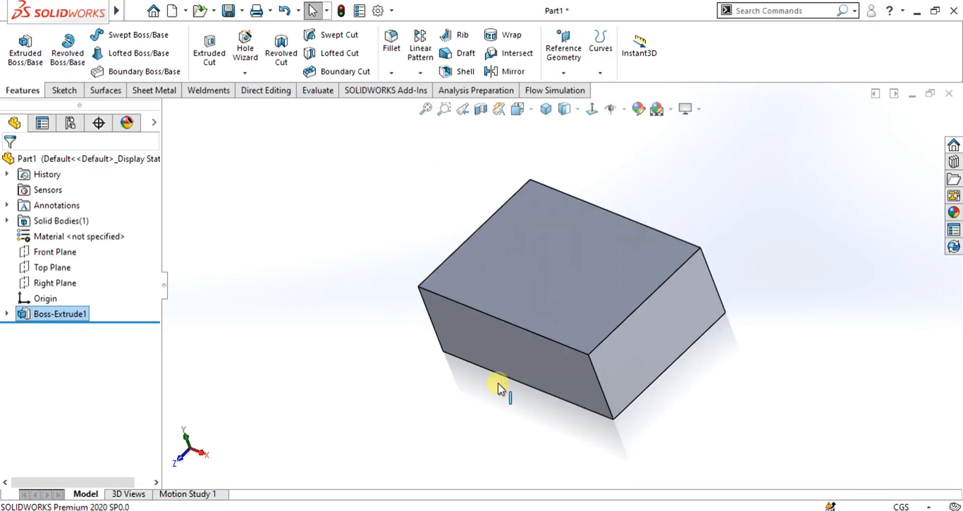
click(509, 359)
middle_drag(588, 343, 687, 305)
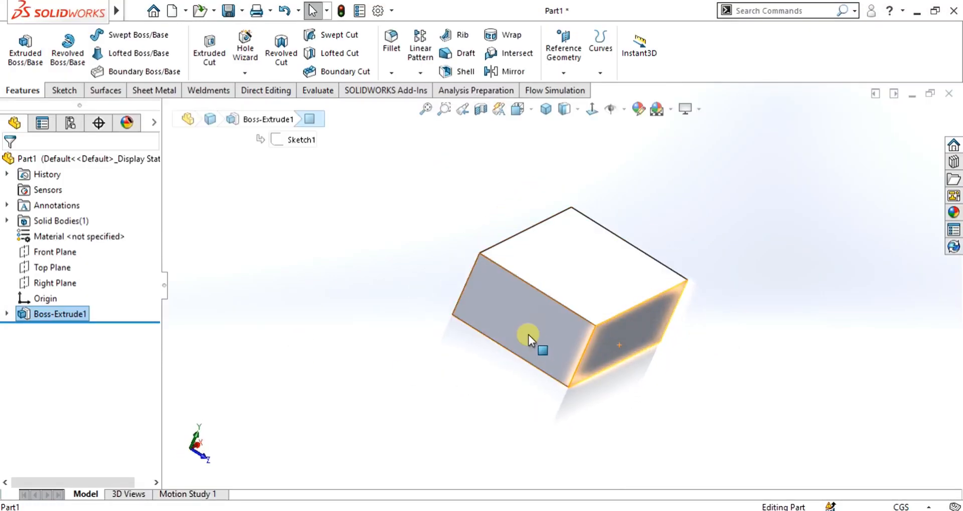
click(526, 335)
click(61, 90)
click(21, 44)
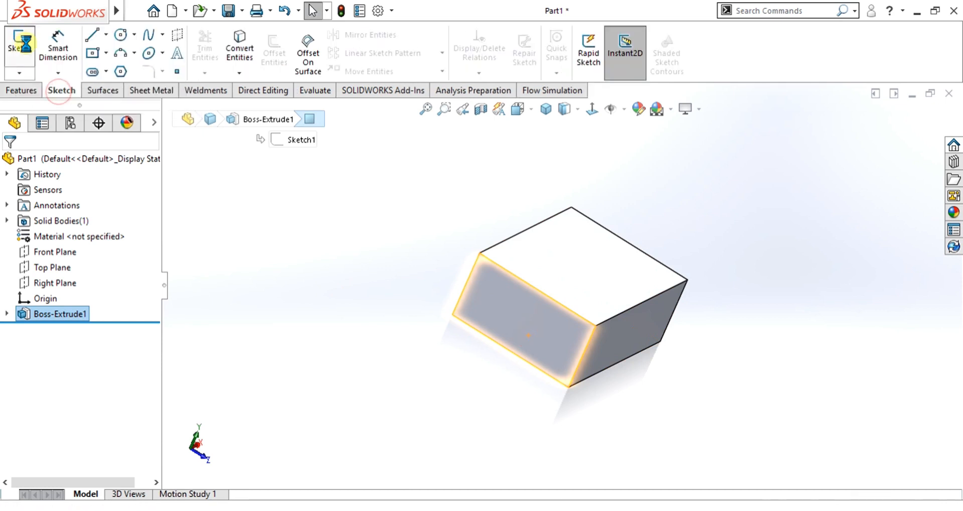
click(593, 108)
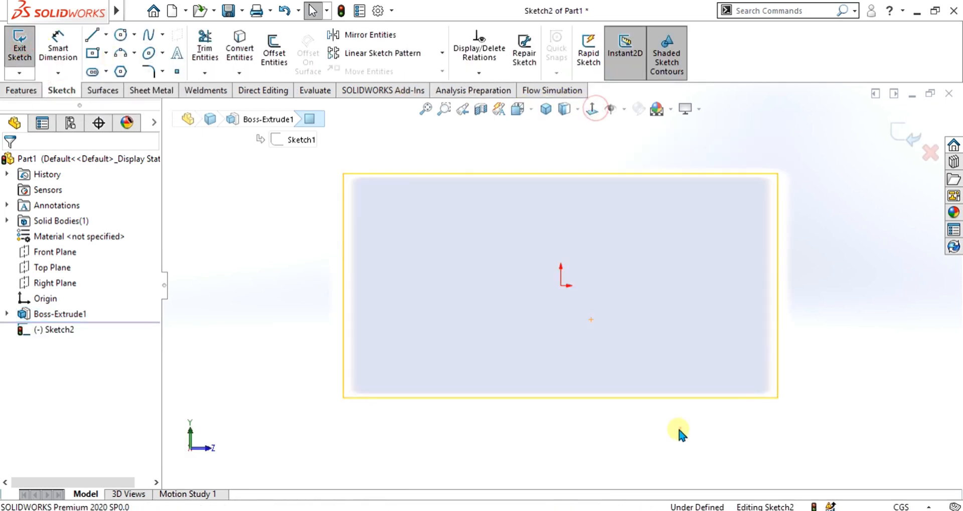
Place a sketch point on the end face's bottom edge and dimension it 15 cm from the lower-right corner.
click(176, 72)
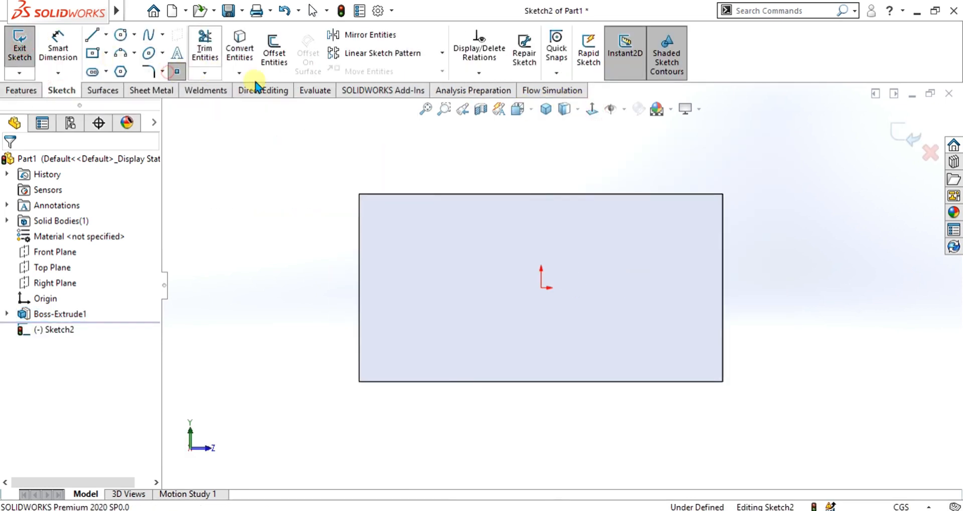
click(626, 381)
click(58, 73)
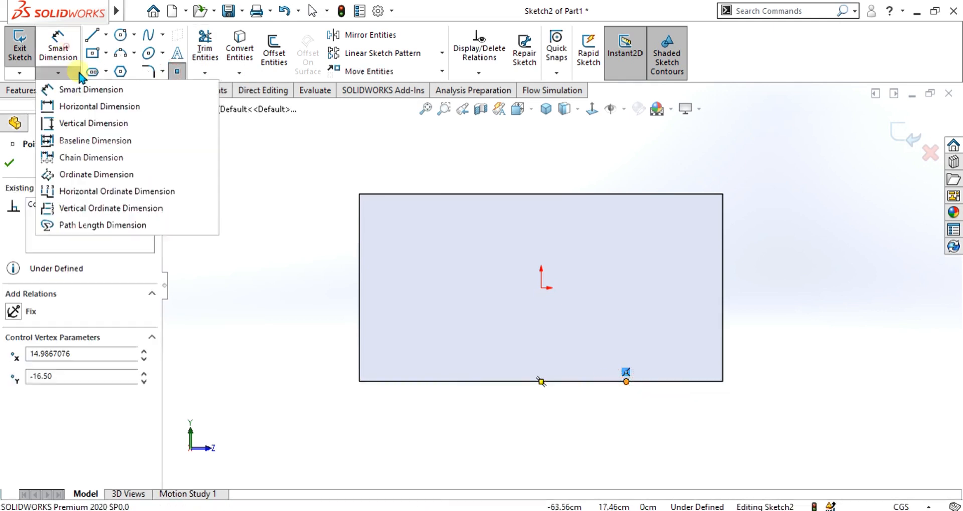
right_drag(519, 256, 520, 176)
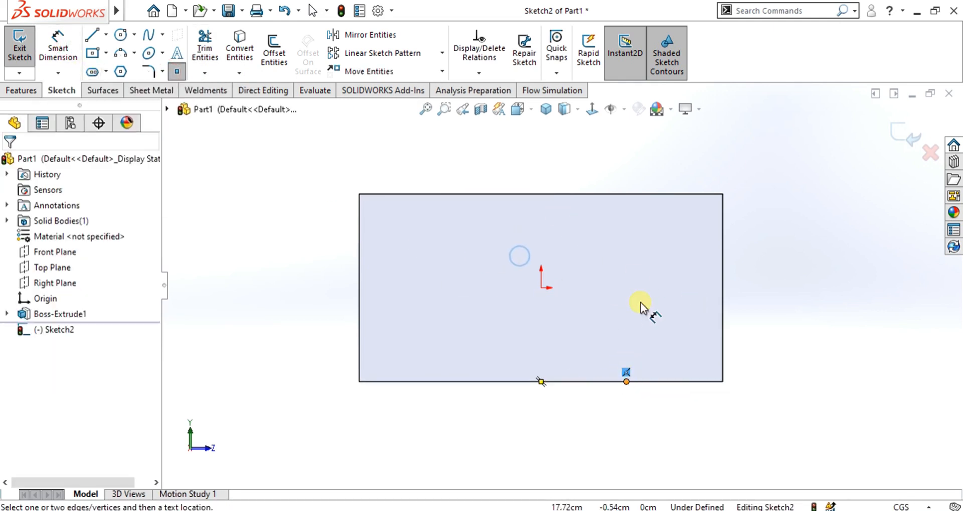
click(626, 381)
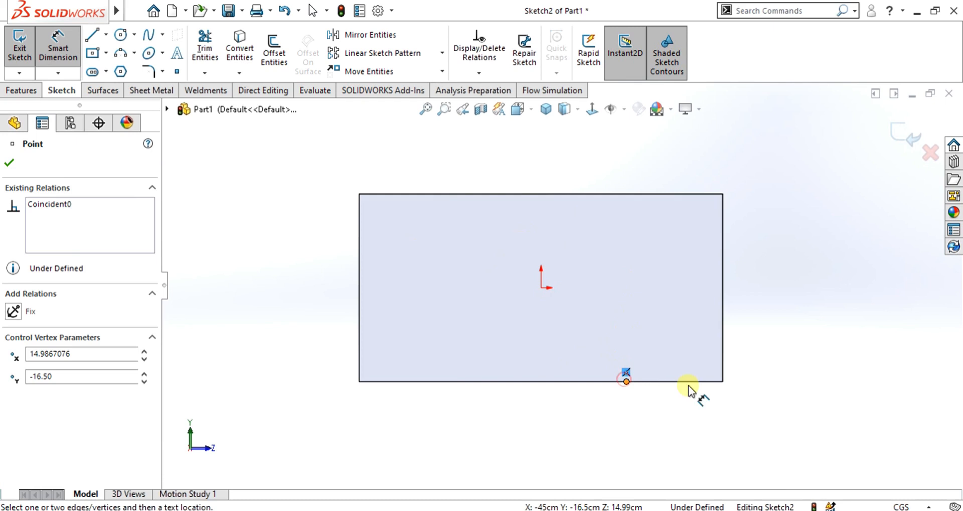
click(723, 386)
click(672, 412)
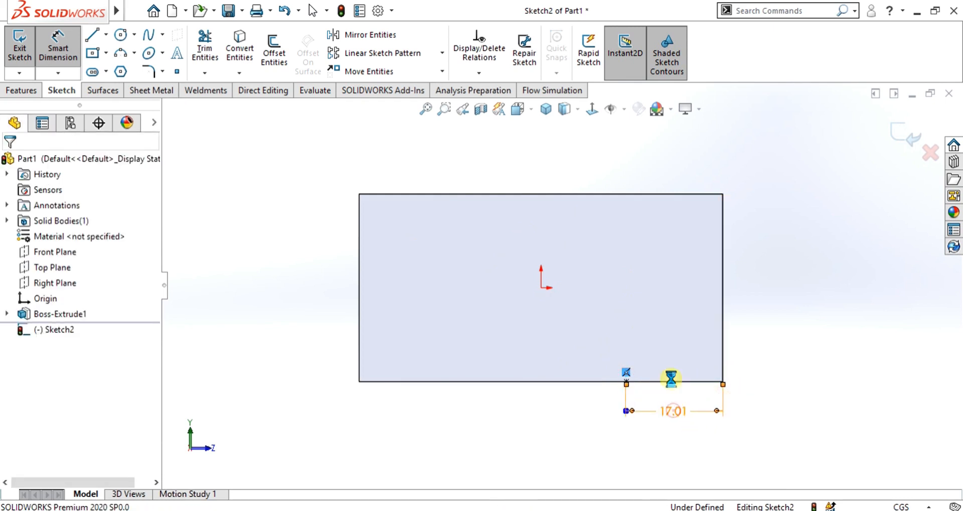
text(15)
key(Return)
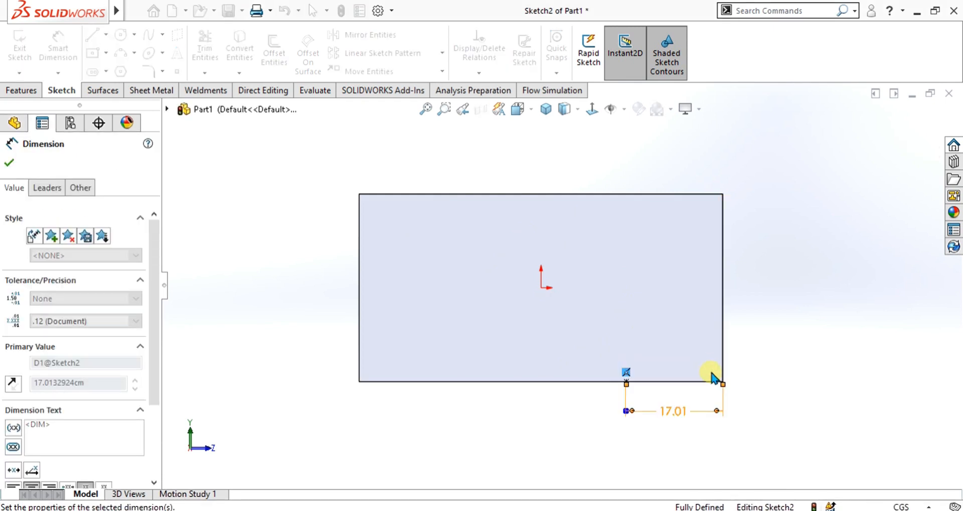
key(Escape)
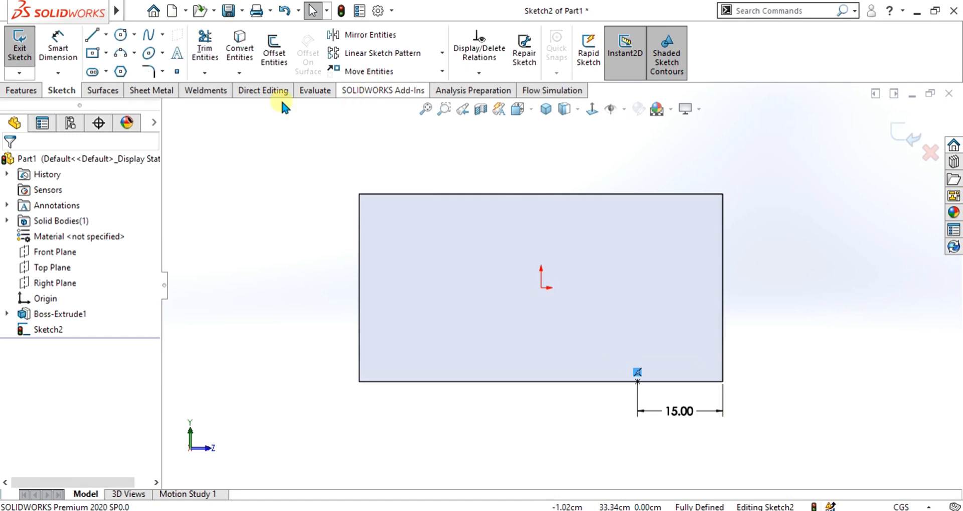
Draw a corner rectangle 14 cm high and 34 cm wide, starting at the sketch point, and check it against the PDF drawing.
click(106, 52)
click(115, 73)
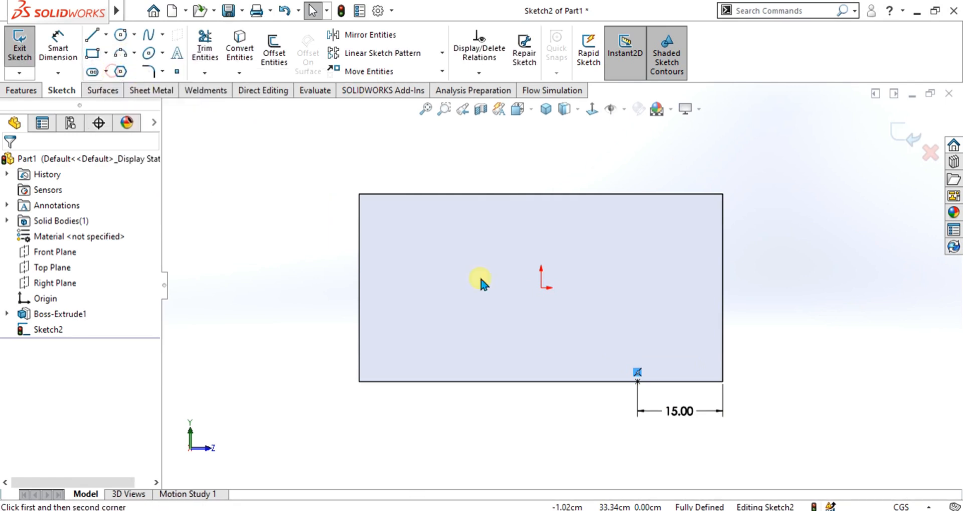
click(637, 382)
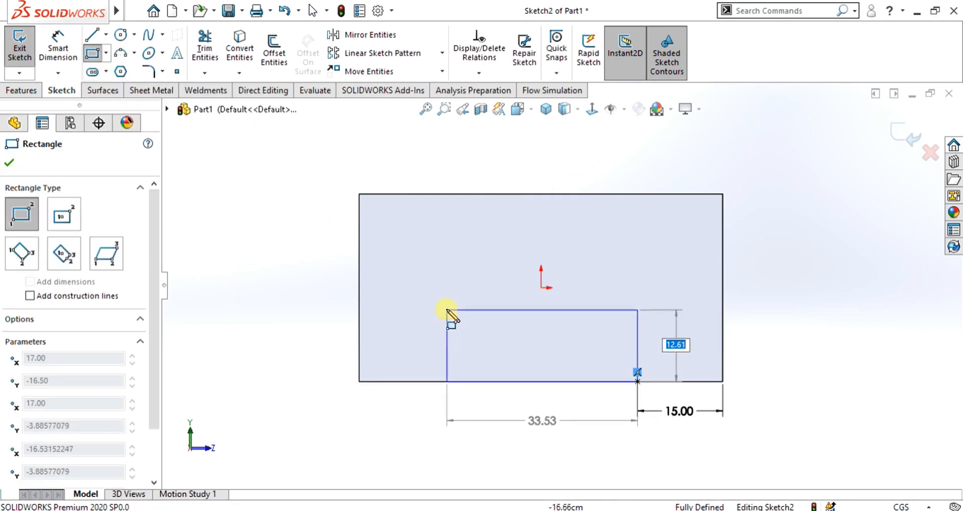
text(14)
key(Tab)
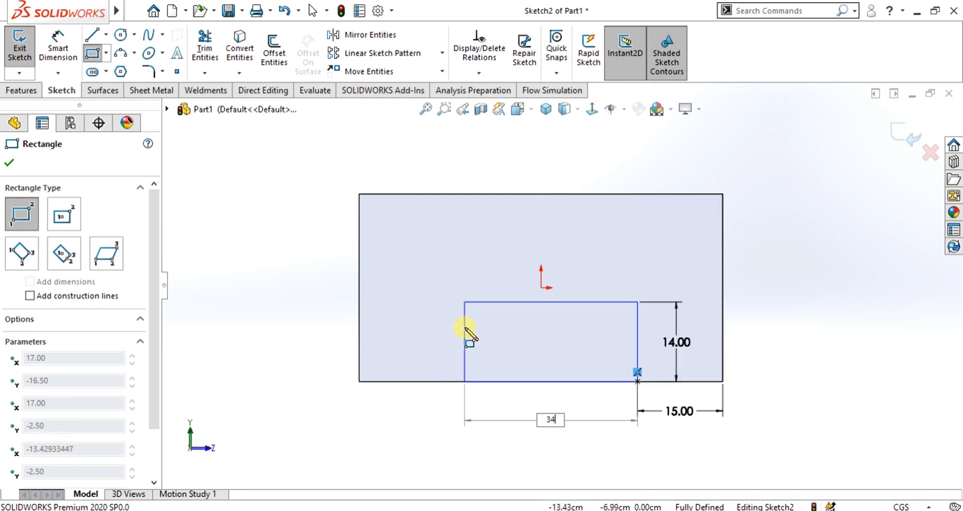
text(34)
key(Return)
key(Escape)
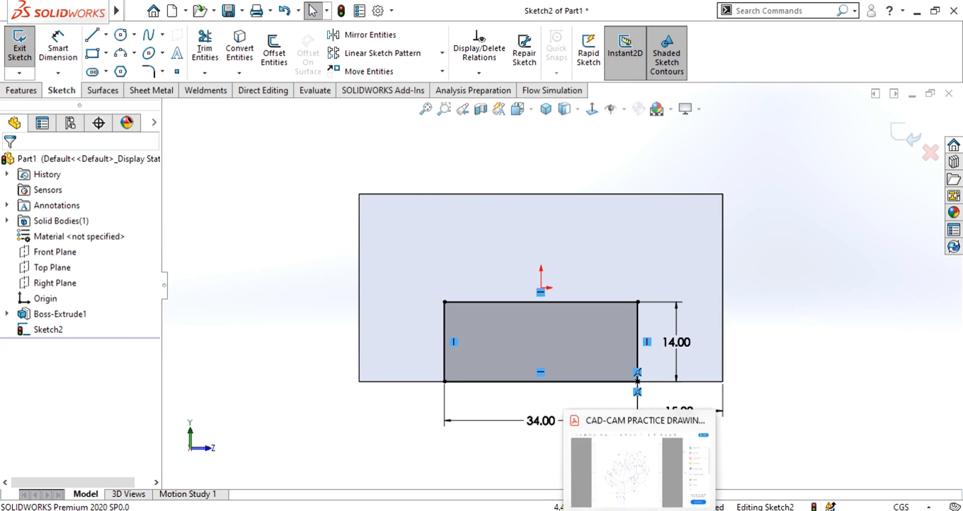
click(640, 510)
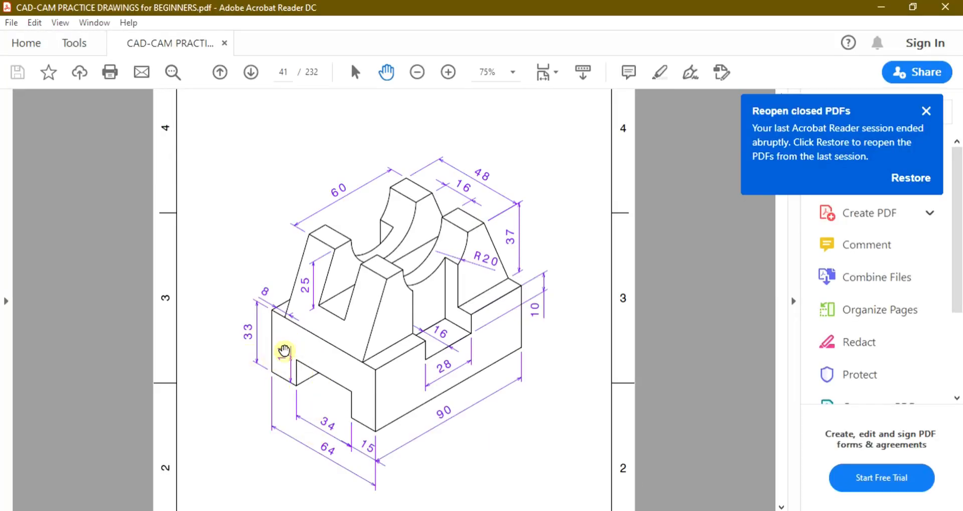
click(645, 510)
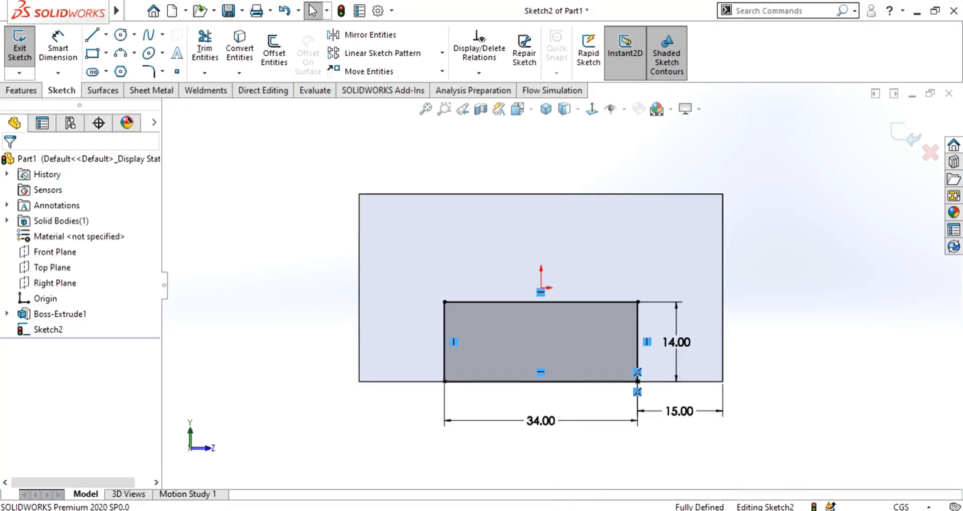
Cut the rectangle through the block with an Extruded Cut set to Through All - Both.
click(28, 90)
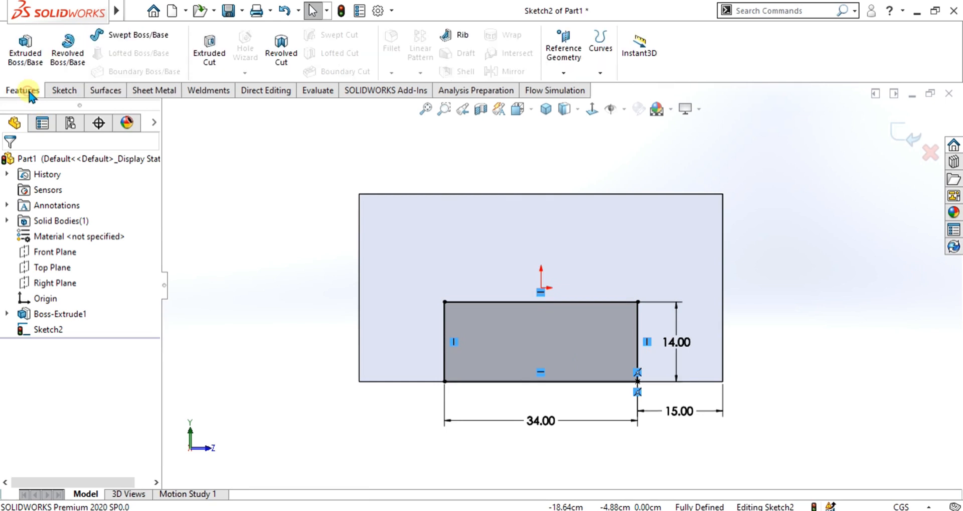
click(209, 45)
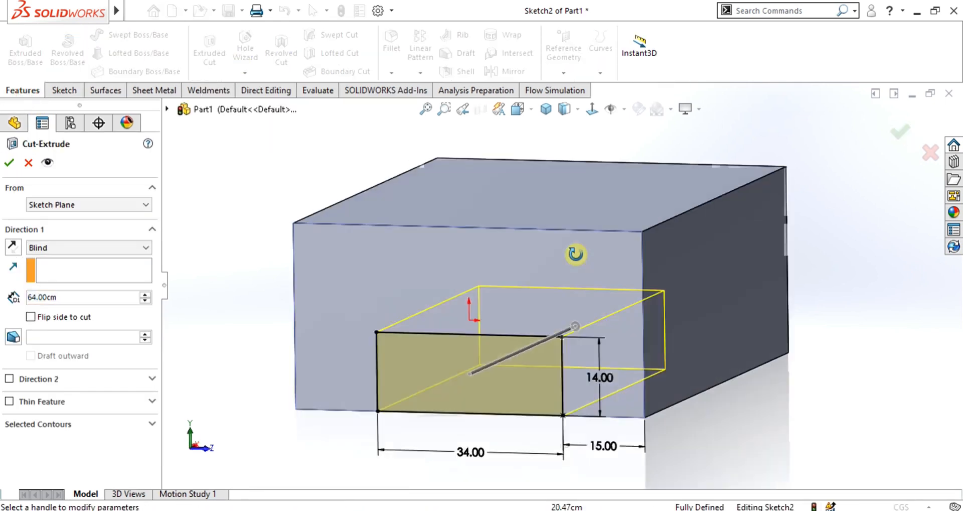
click(70, 247)
click(93, 275)
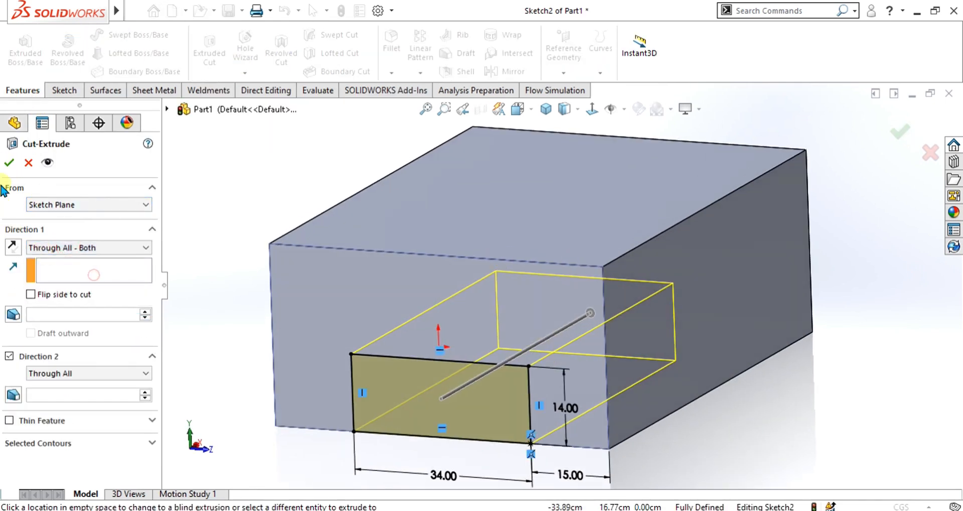
click(8, 162)
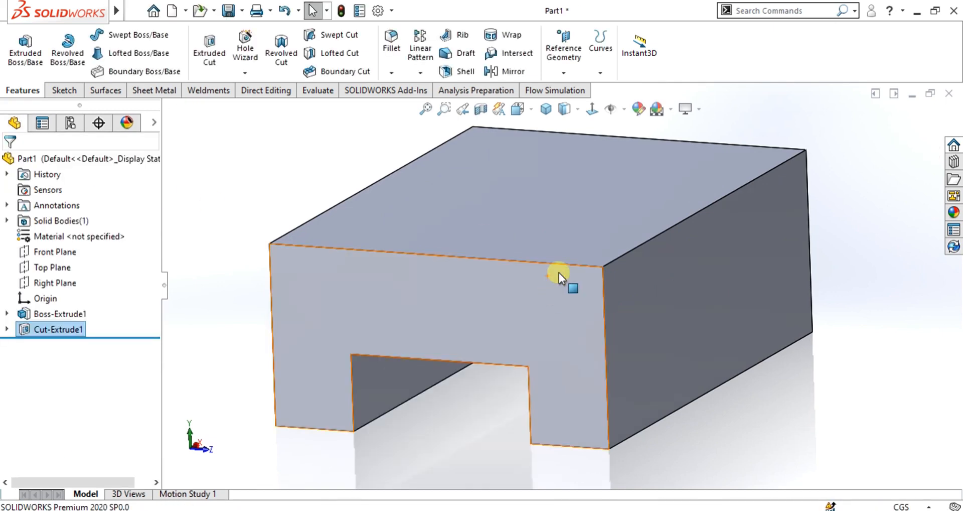
scroll(559, 272, up, 3)
middle_drag(572, 238, 581, 323)
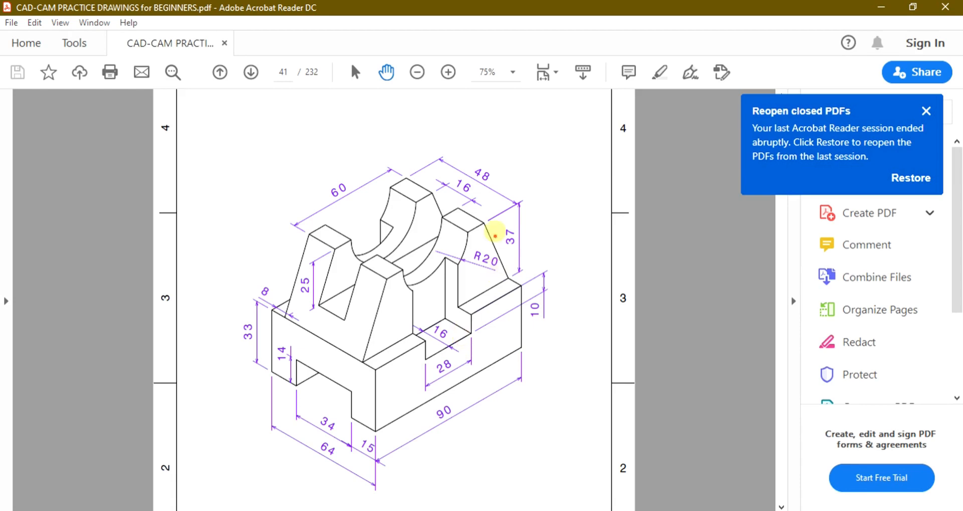
Examine the tapered upper support in the practice drawing for its profile shape, top length, width and height.
mouse_move(495, 209)
mouse_down()
mouse_move(377, 267)
mouse_move(529, 269)
mouse_up()
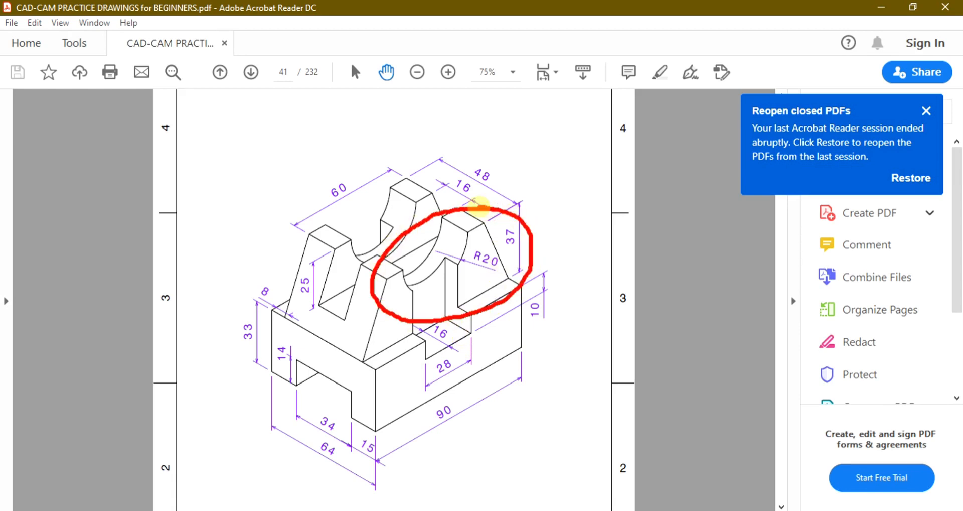
key(Escape)
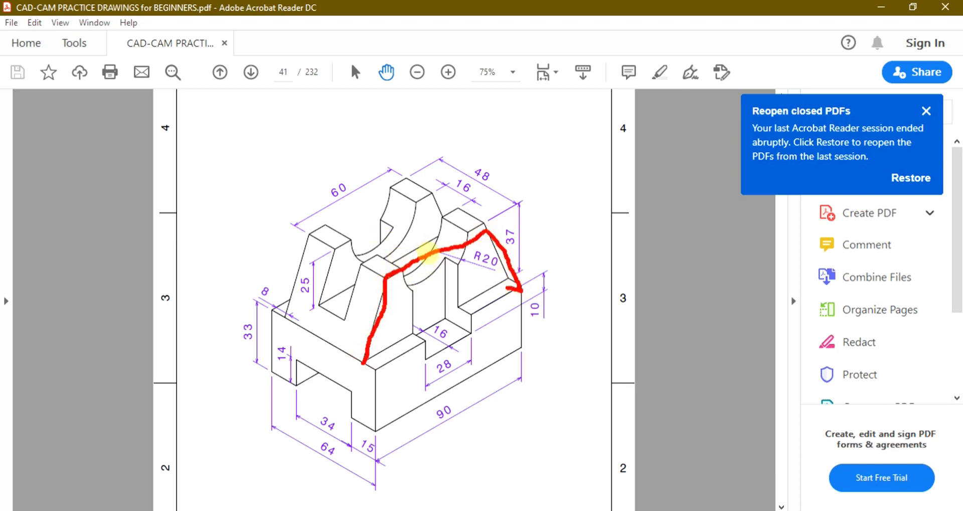
drag(429, 290, 424, 232)
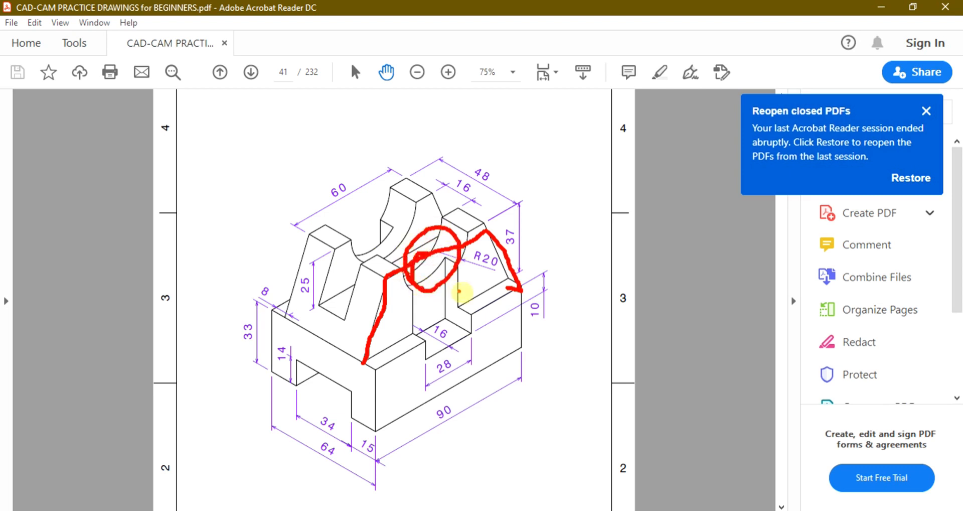
key(Escape)
key(ctrl+2)
mouse_move(358, 168)
mouse_down()
mouse_move(348, 166)
mouse_move(316, 213)
mouse_move(363, 175)
mouse_move(384, 199)
mouse_up()
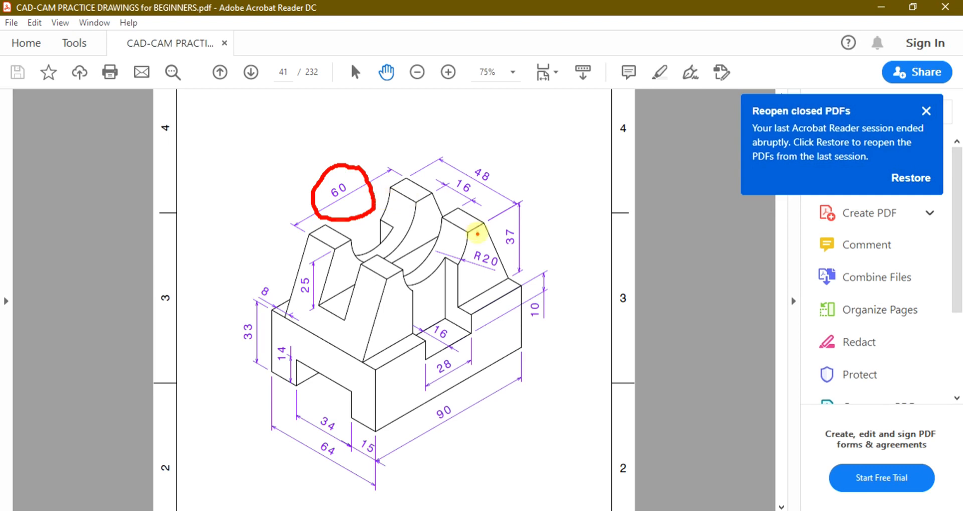
key(Escape)
mouse_move(639, 510)
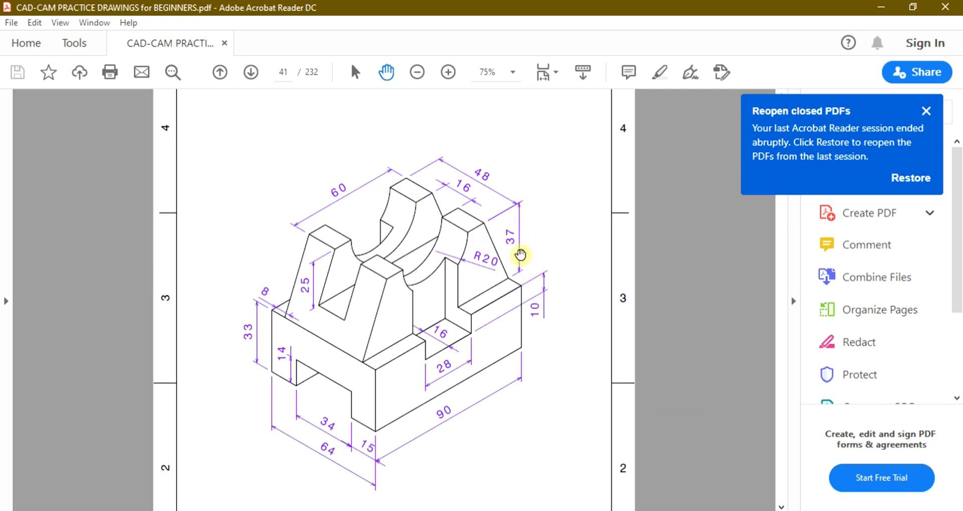
drag(494, 213, 525, 204)
key(Escape)
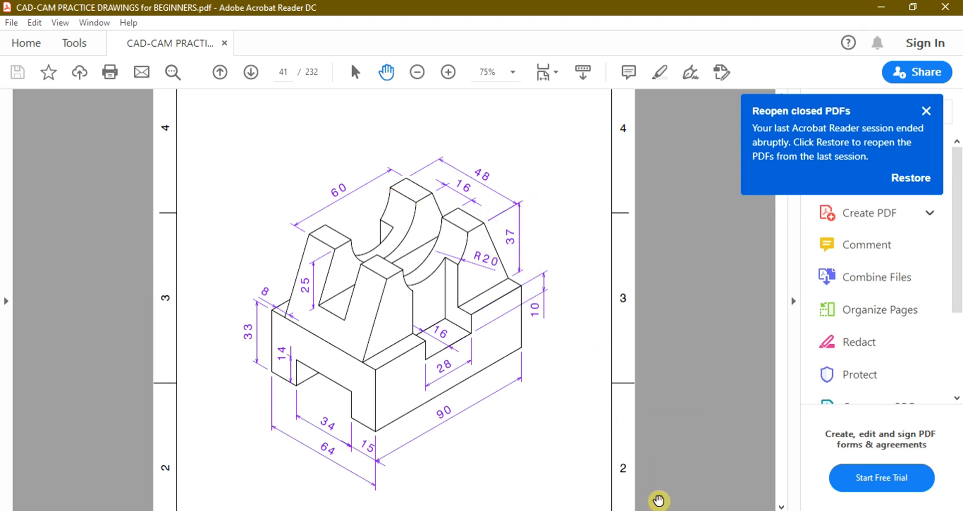
Switch back to SOLIDWORKS and start a sketch on the Front Plane, viewed straight on.
click(646, 510)
click(631, 441)
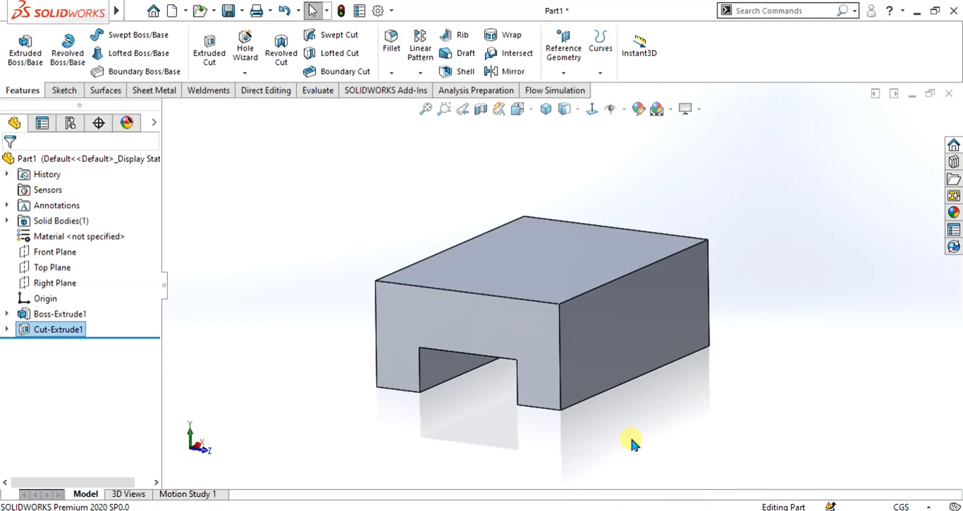
click(54, 252)
click(63, 90)
click(16, 46)
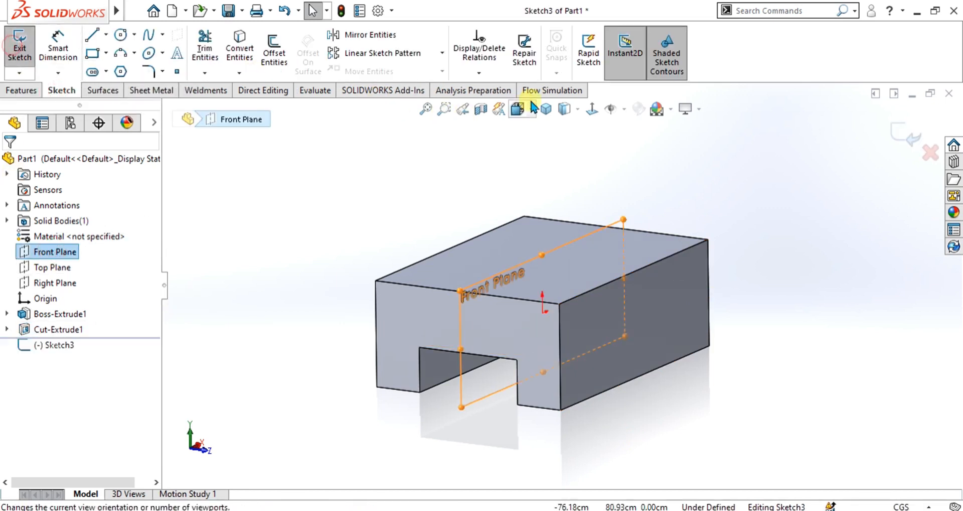
click(581, 105)
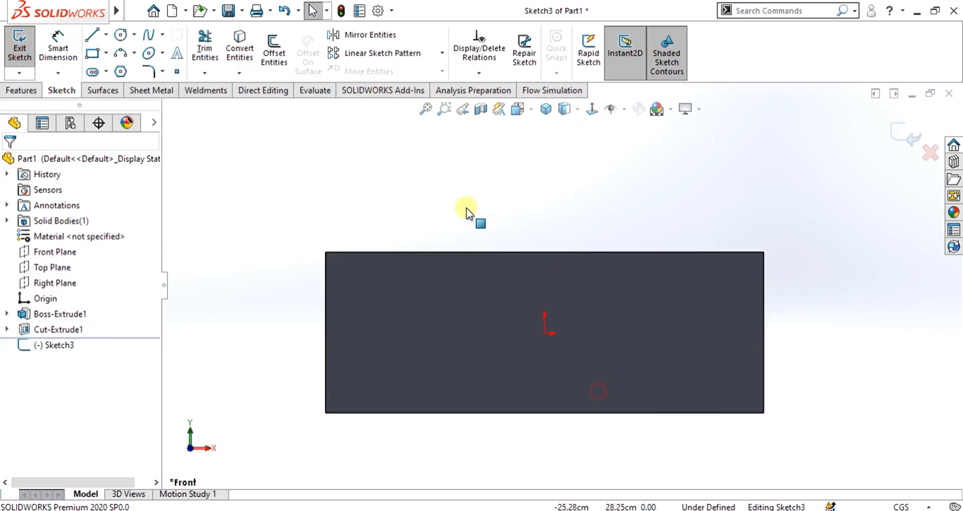
Draw a vertical construction line 37 cm long upward from the midpoint of the block's top edge.
click(106, 35)
click(110, 58)
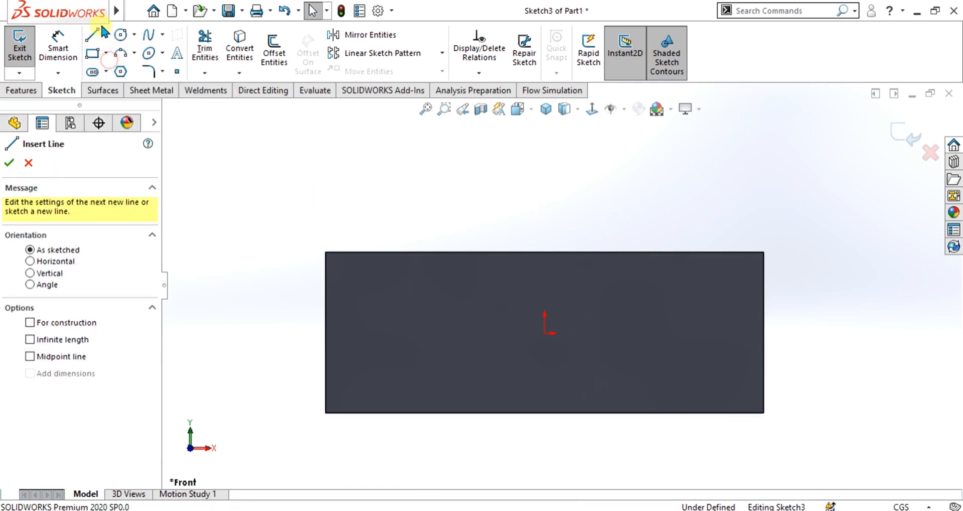
click(106, 35)
click(116, 69)
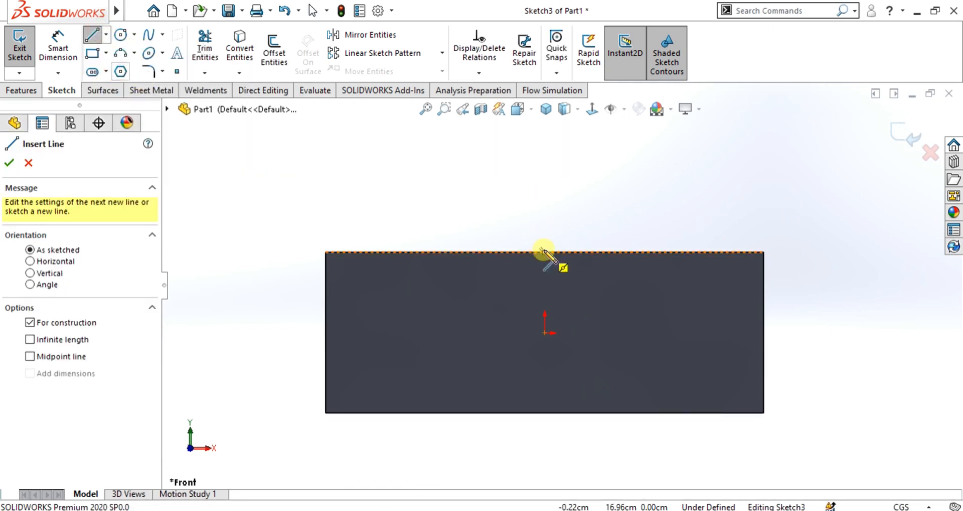
click(545, 251)
scroll(546, 240, up, 3)
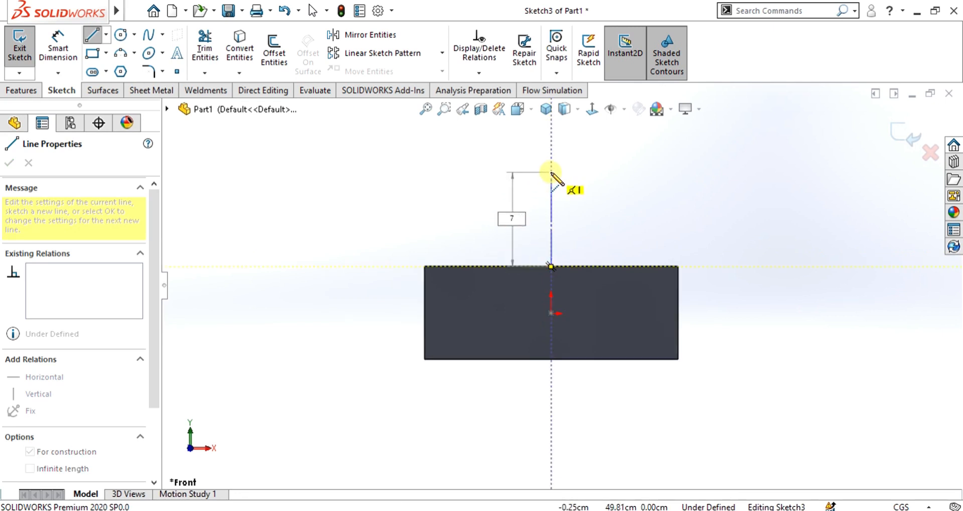
key(Return)
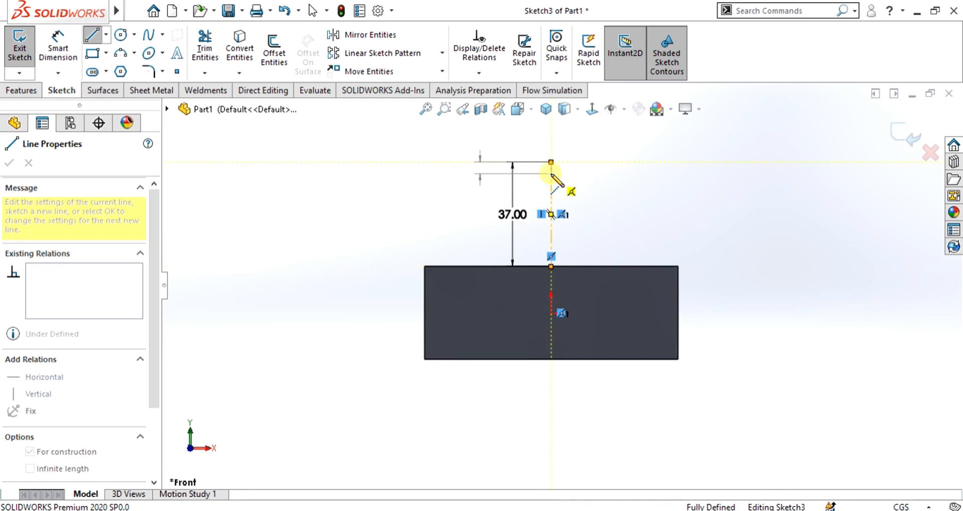
key(Escape)
Draw a horizontal midpoint line centred on the construction line's upper end, extending 30 cm to each side.
scroll(556, 201, down, 2)
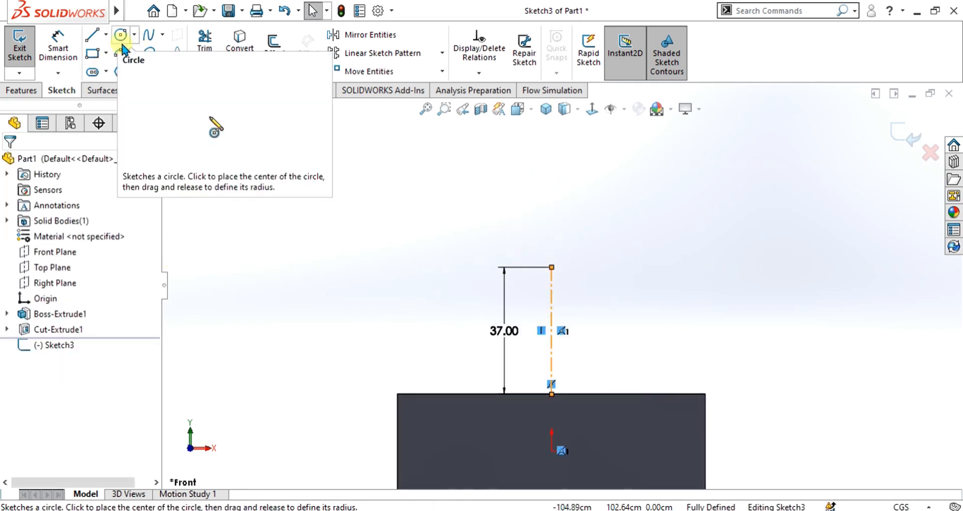
click(93, 36)
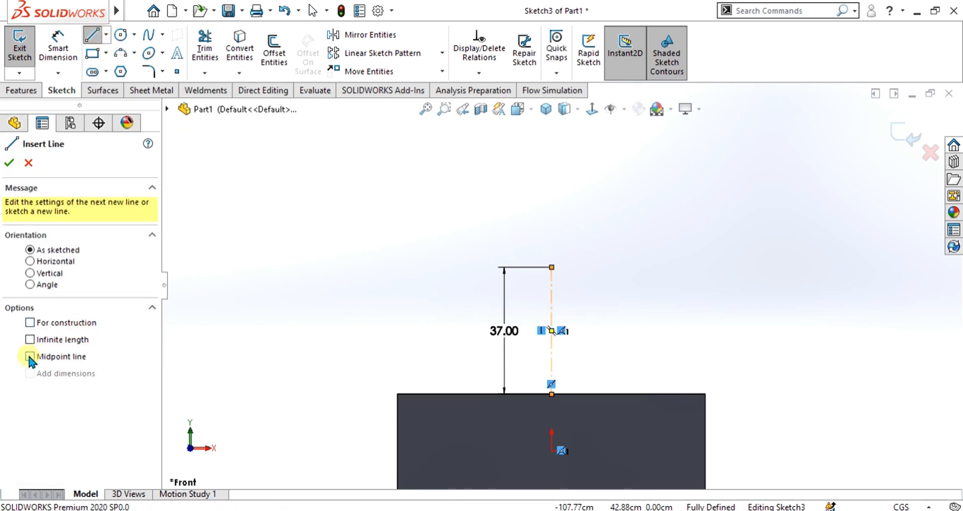
click(636, 509)
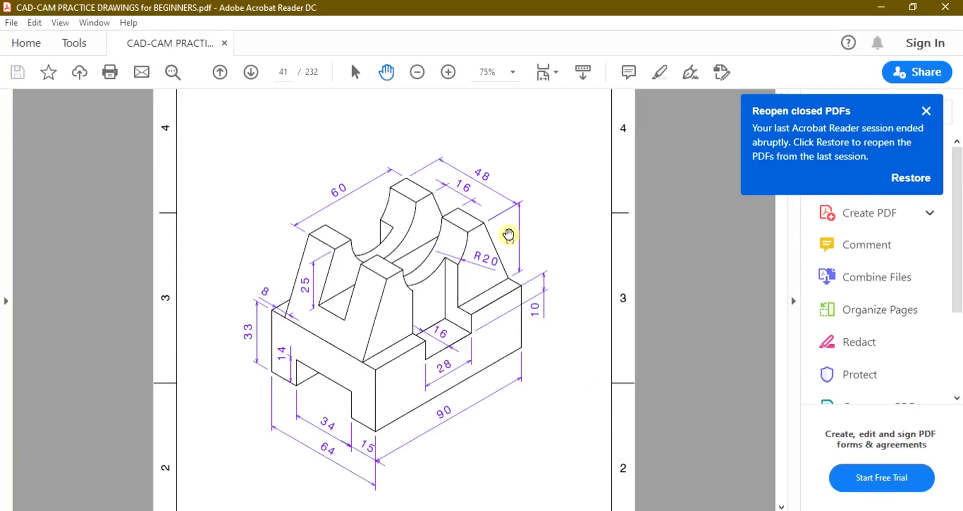
click(636, 510)
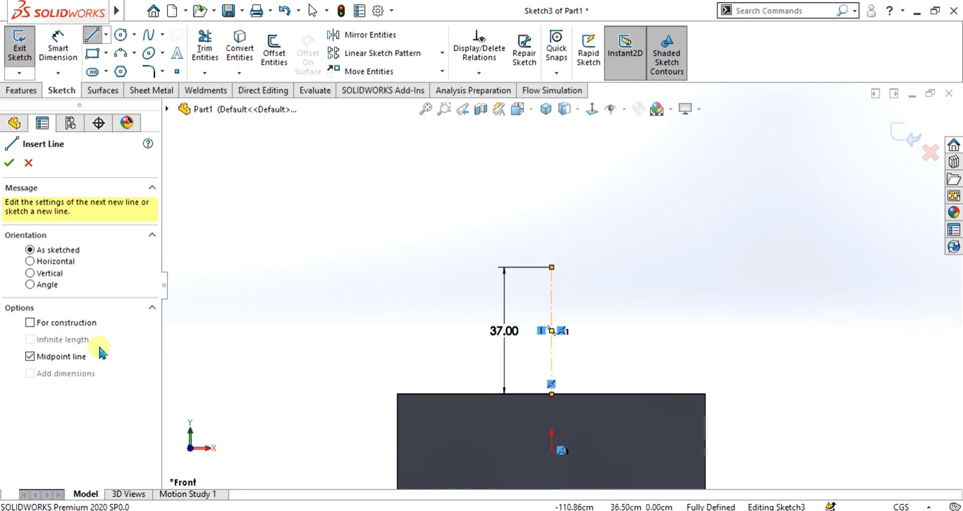
click(552, 267)
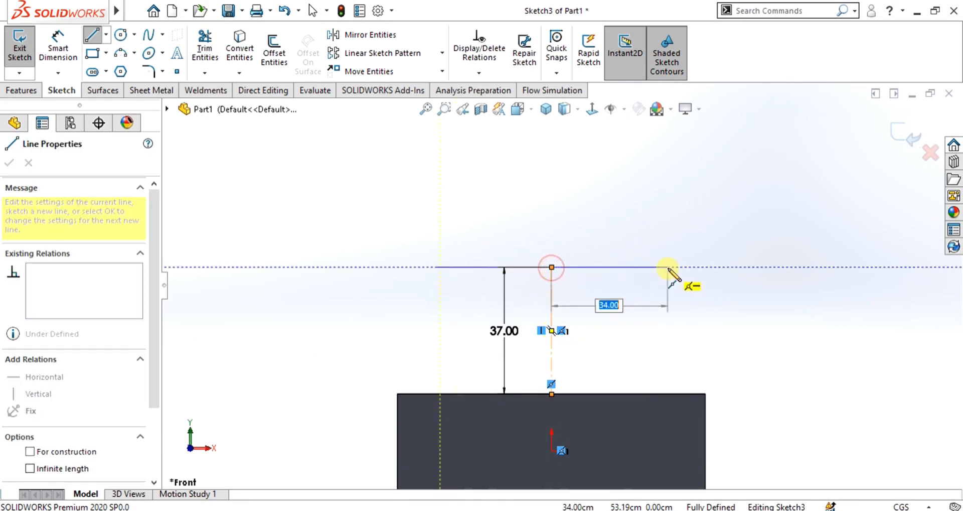
text(30)
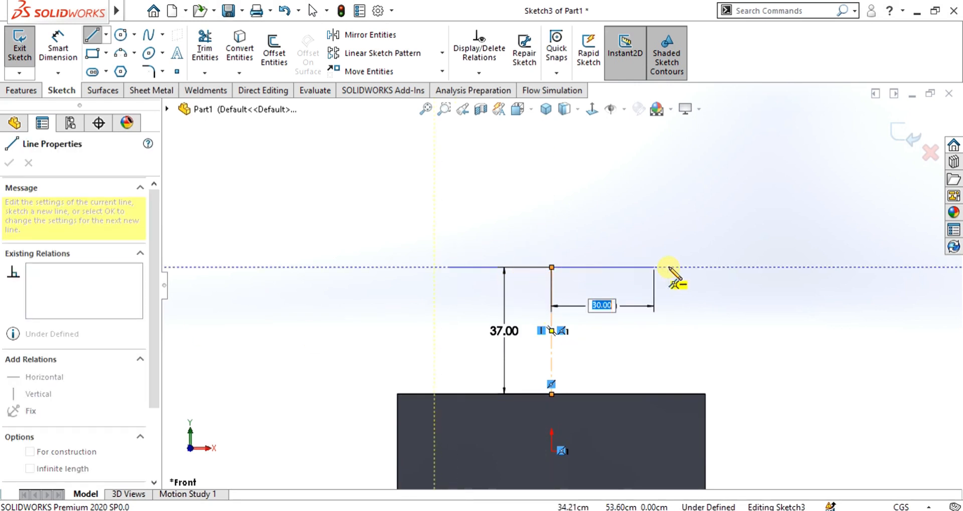
key(Return)
key(Escape)
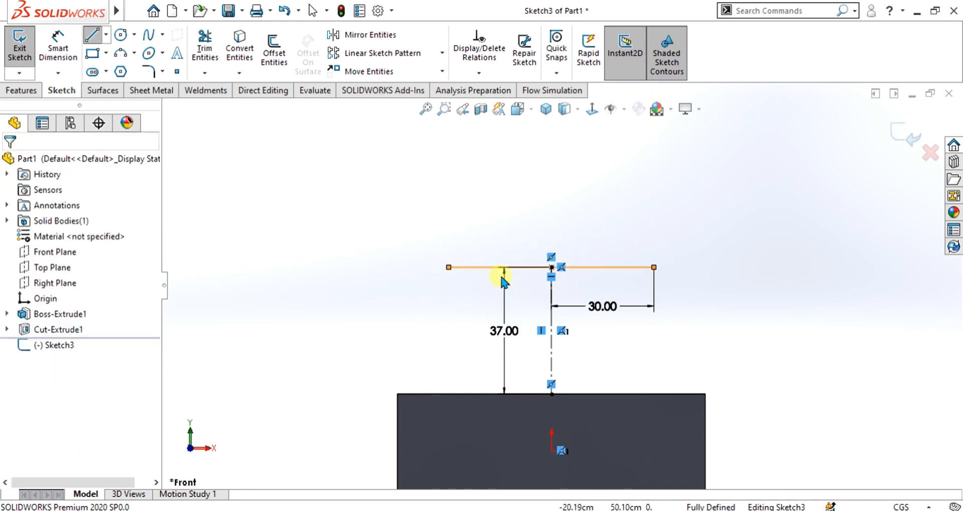
scroll(567, 288, up, 1)
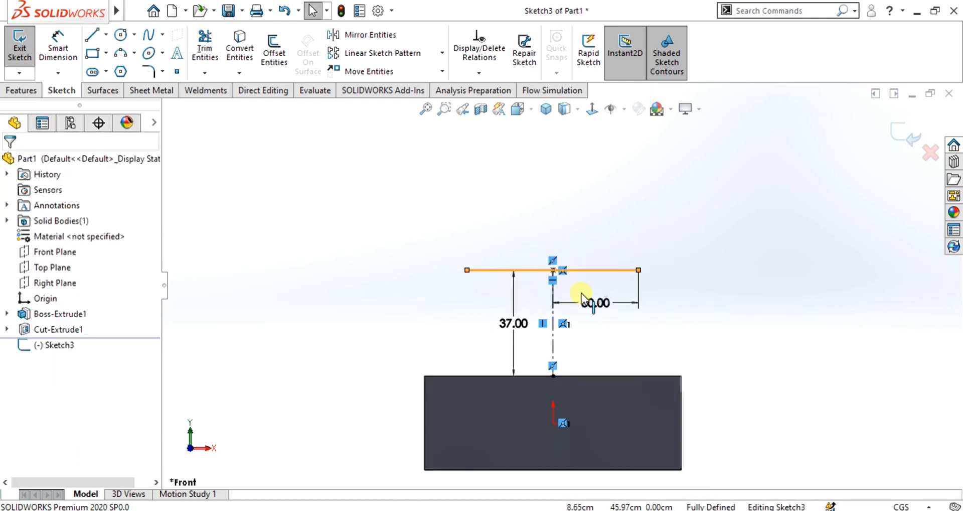
Close the trapezoid with lines joining the horizontal line's ends to the block's two top corners and running along its top edge.
click(92, 36)
click(467, 270)
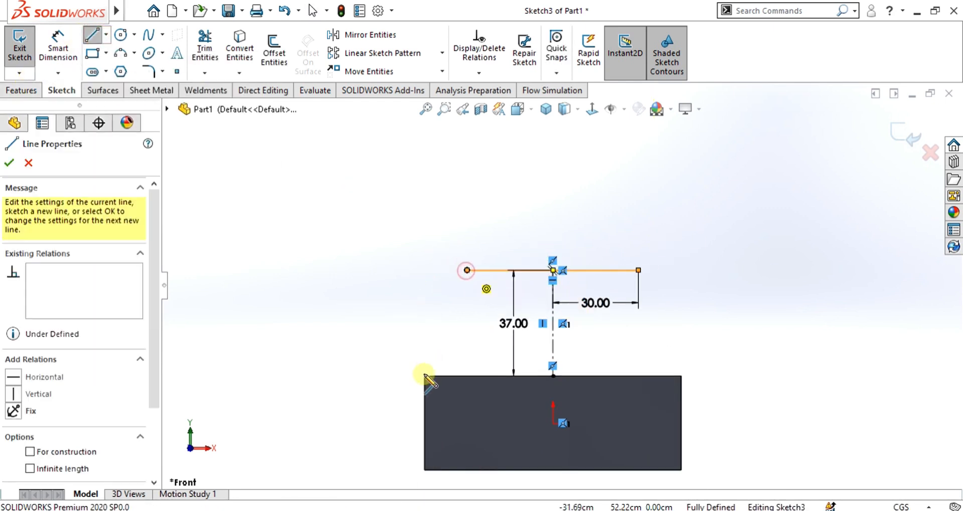
click(425, 375)
click(680, 375)
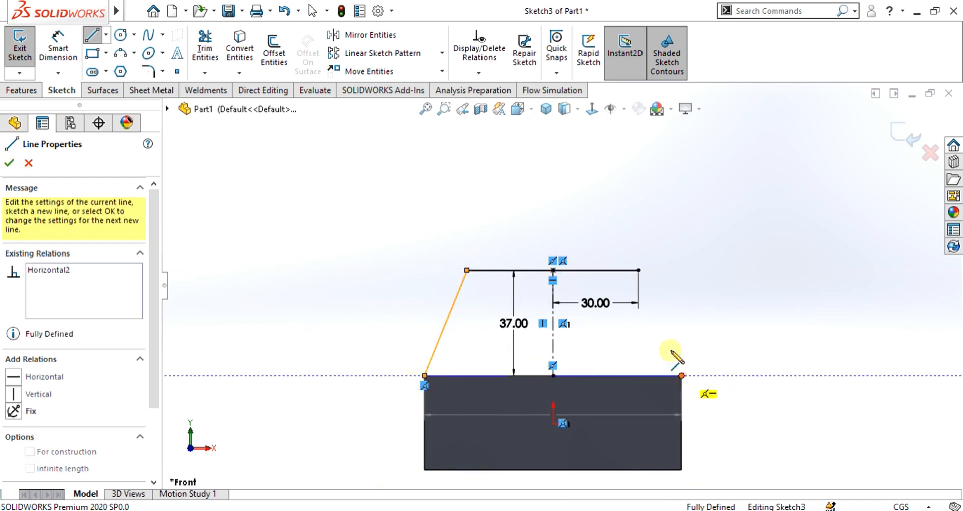
click(638, 270)
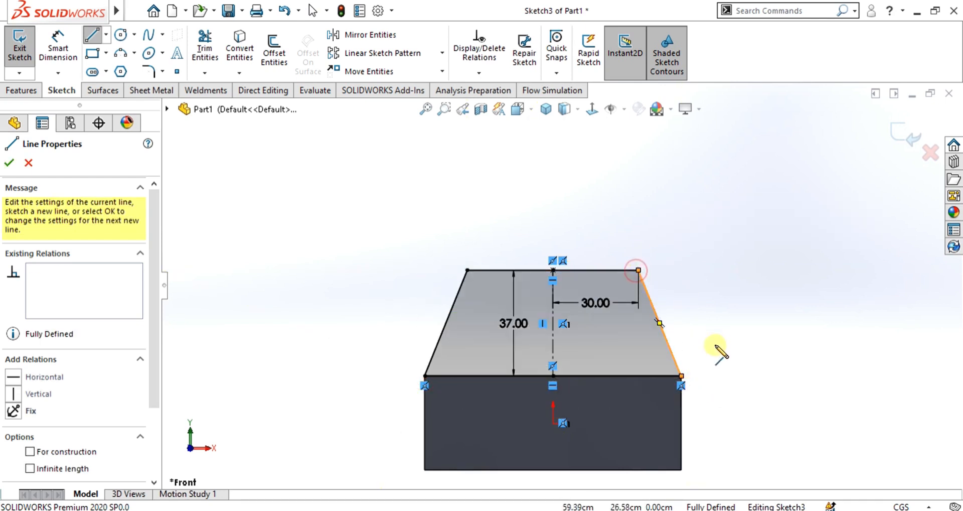
Leave the Line command and inspect the trapezoid sketch's position on the block in 3D.
scroll(652, 381, down, 5)
scroll(374, 224, up, 5)
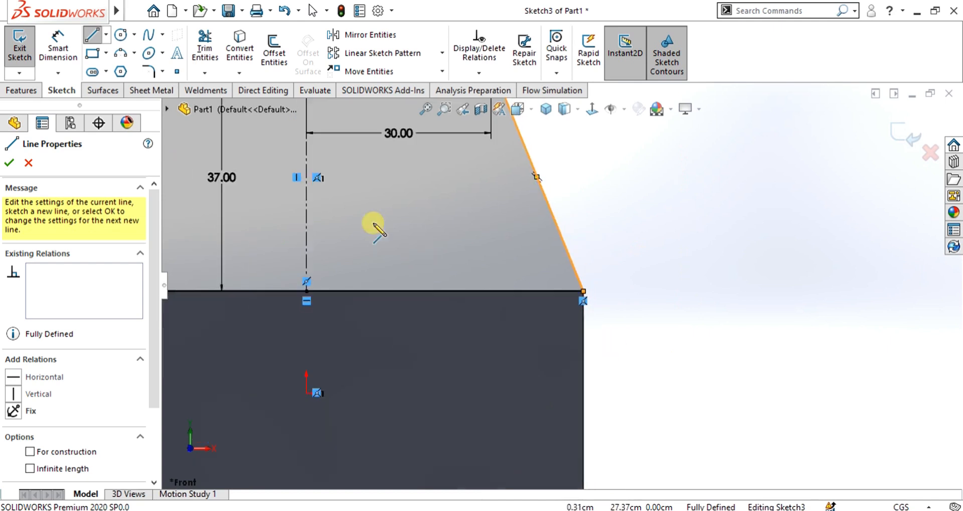
scroll(451, 262, down, 4)
middle_drag(451, 262, 490, 286)
scroll(490, 286, up, 3)
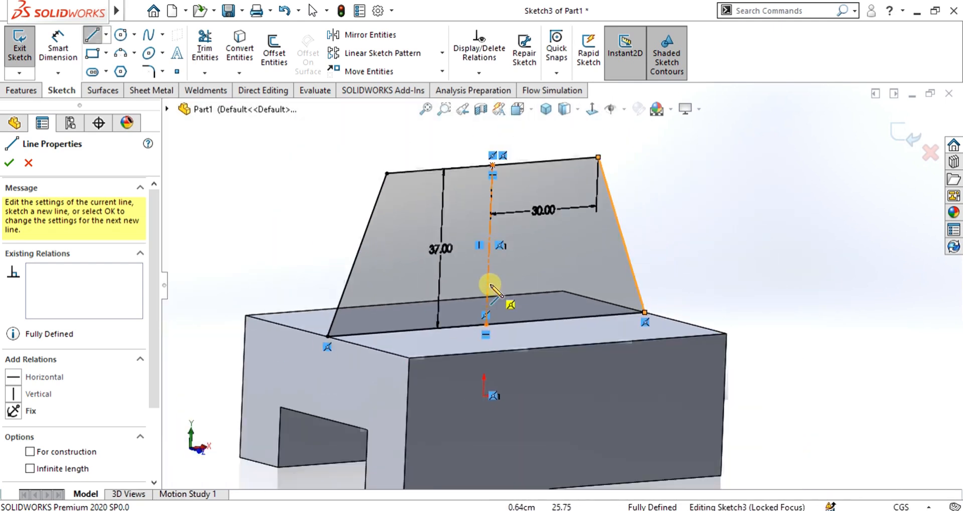
scroll(508, 253, down, 1)
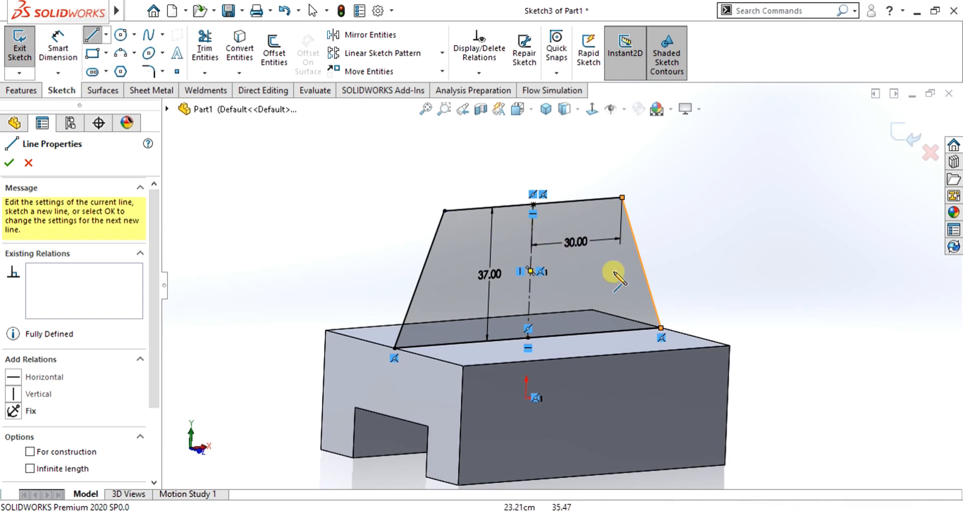
mouse_move(650, 507)
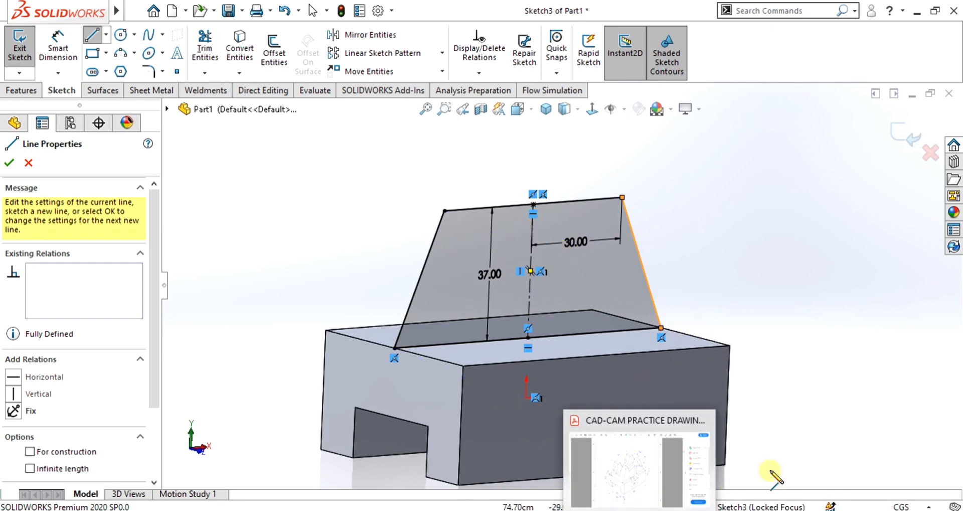
key(Escape)
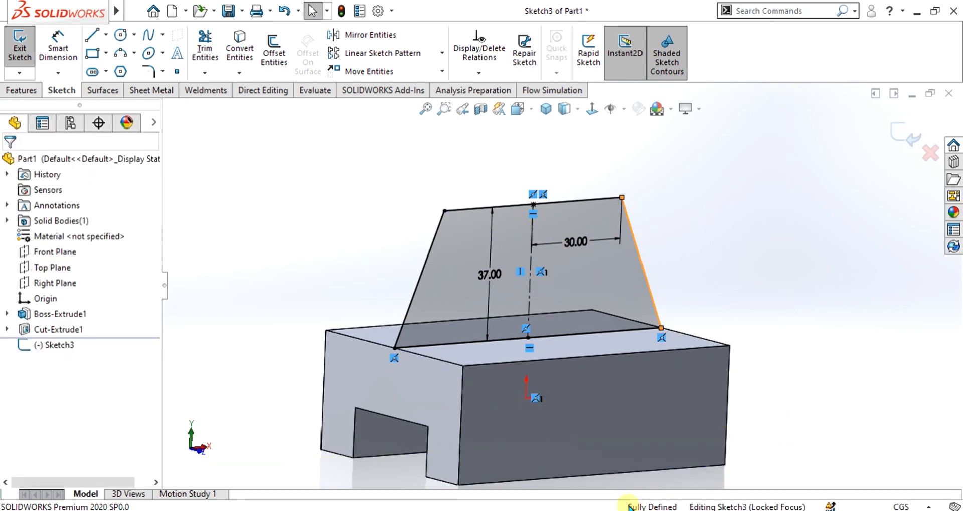
mouse_move(590, 258)
middle_down()
mouse_move(561, 238)
mouse_move(559, 302)
mouse_move(575, 334)
mouse_move(555, 344)
mouse_move(572, 314)
mouse_move(561, 291)
mouse_move(547, 291)
middle_up()
scroll(561, 291, down, 2)
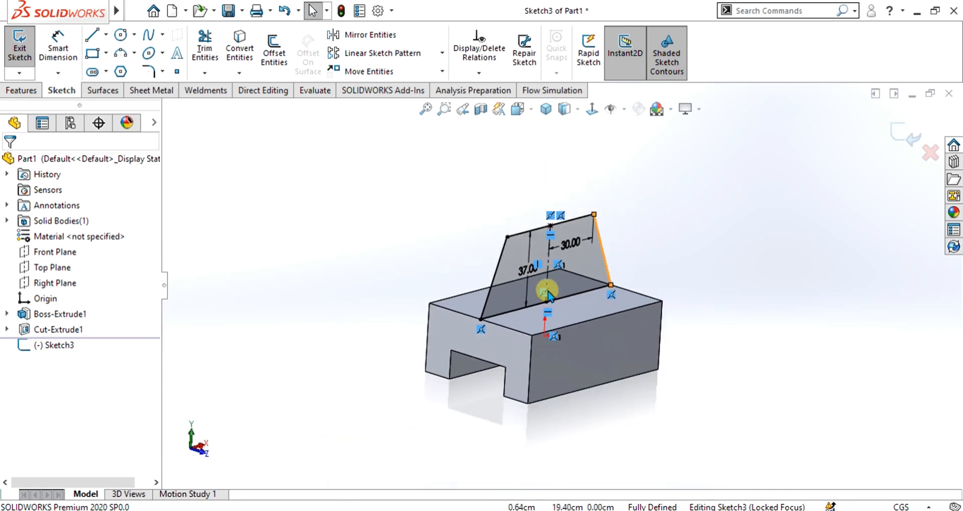
scroll(566, 247, up, 2)
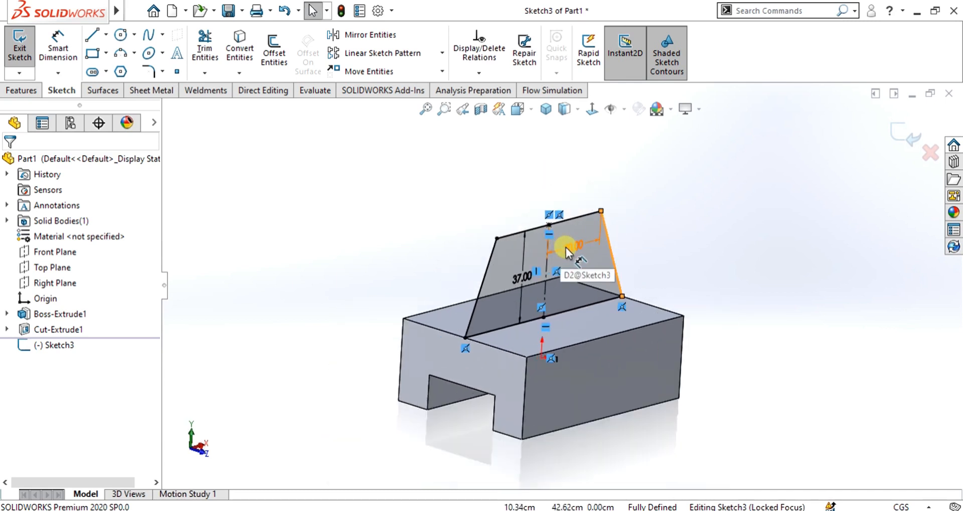
Close the trapezoid sketch and begin a boss extrusion of it with the Mid Plane end condition.
click(20, 50)
click(25, 91)
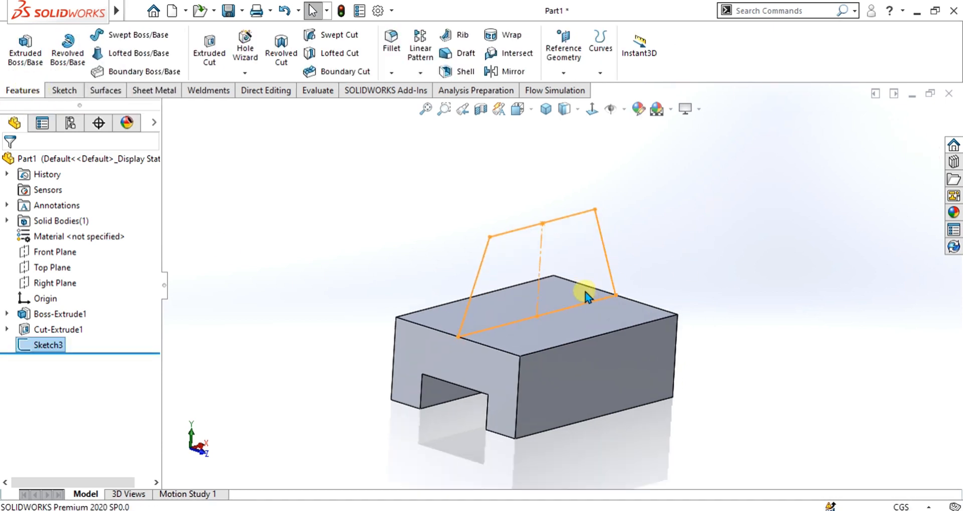
middle_drag(583, 287, 544, 333)
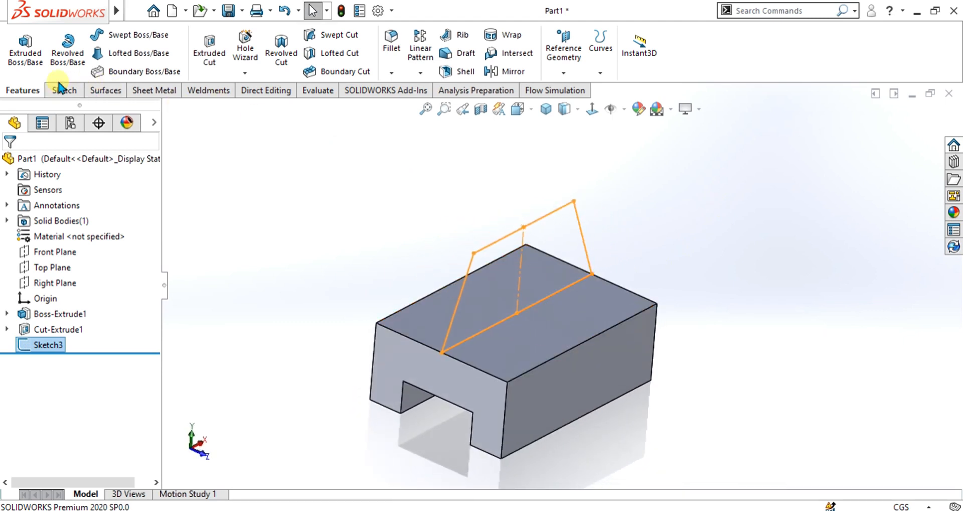
click(31, 50)
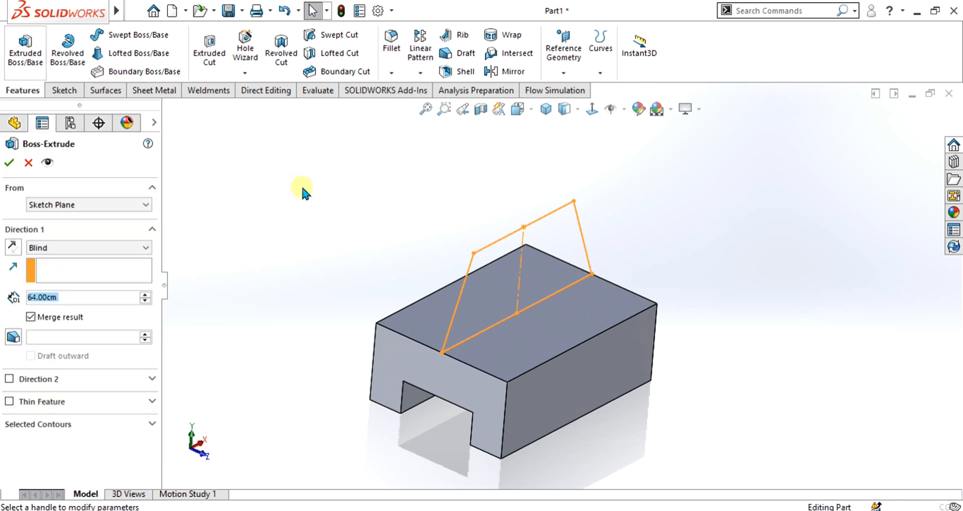
click(80, 247)
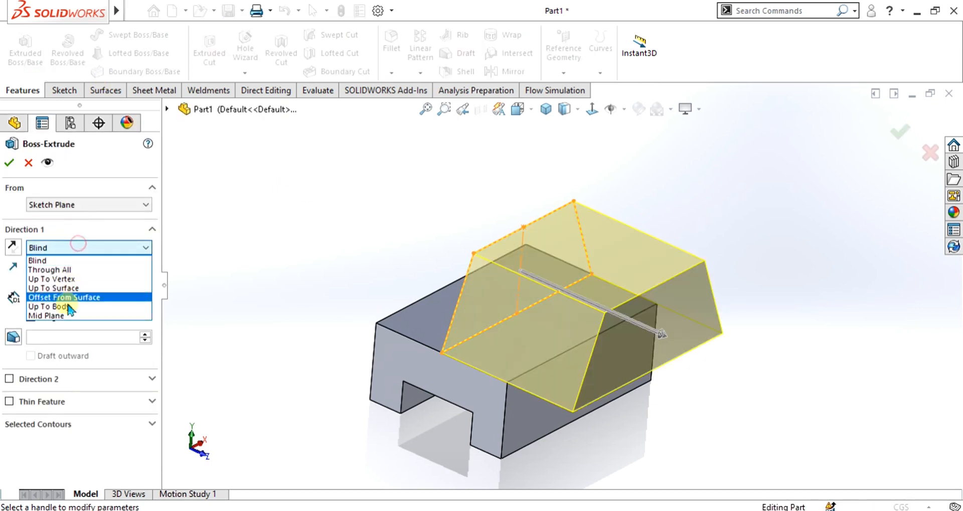
click(70, 315)
Check the upper support's depth in the PDF practice drawing and extrude the trapezoid 48 cm in total about its mid plane.
click(632, 510)
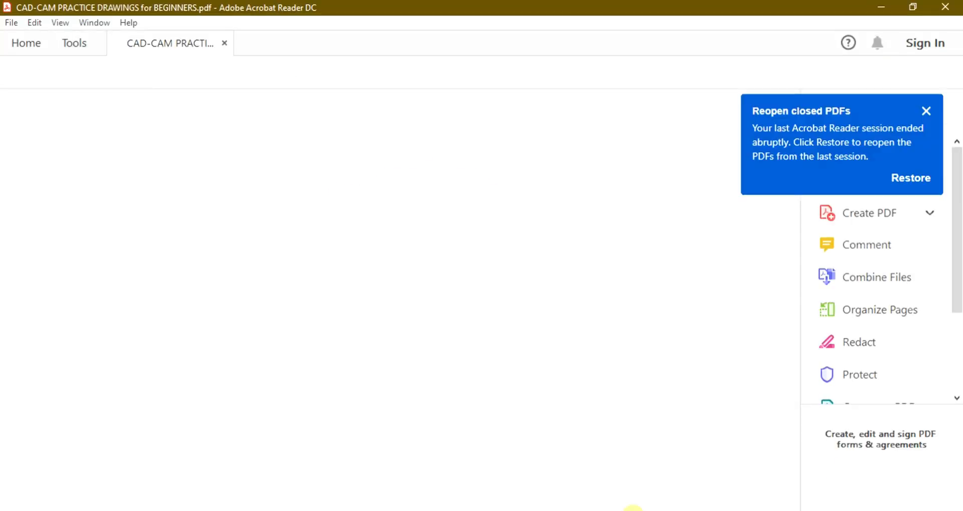
mouse_move(494, 174)
mouse_down()
mouse_move(451, 159)
mouse_move(472, 204)
mouse_move(507, 187)
mouse_move(491, 161)
mouse_up()
click(641, 508)
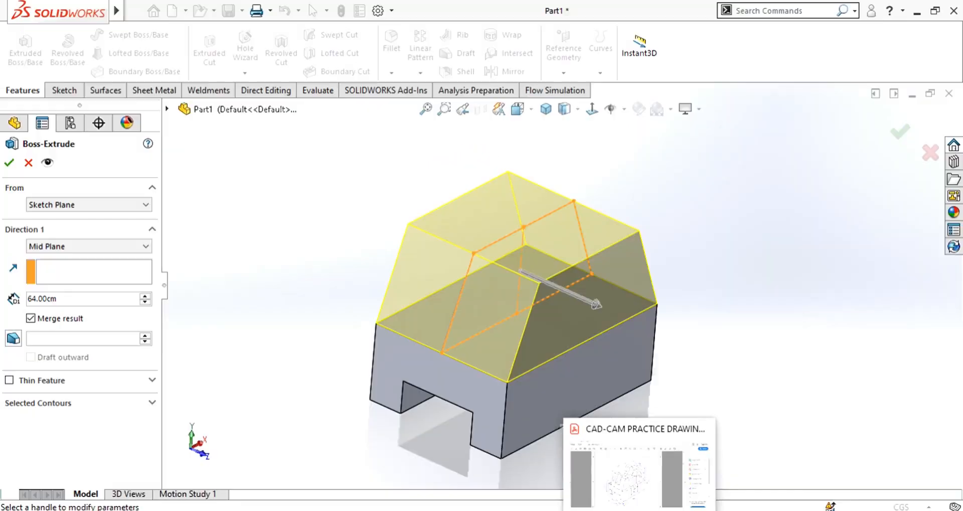
double_click(111, 300)
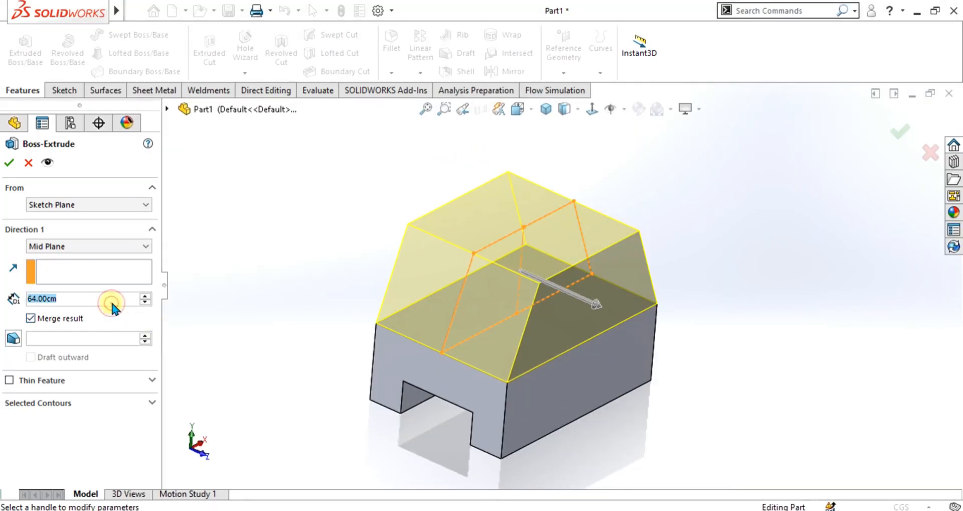
text(48)
key(Return)
text(\)
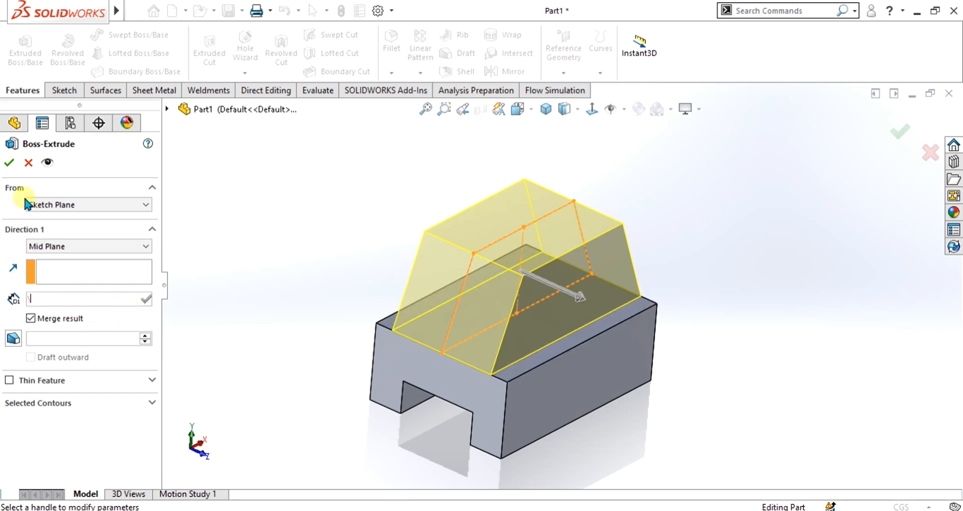
key(BackSpace)
text(48)
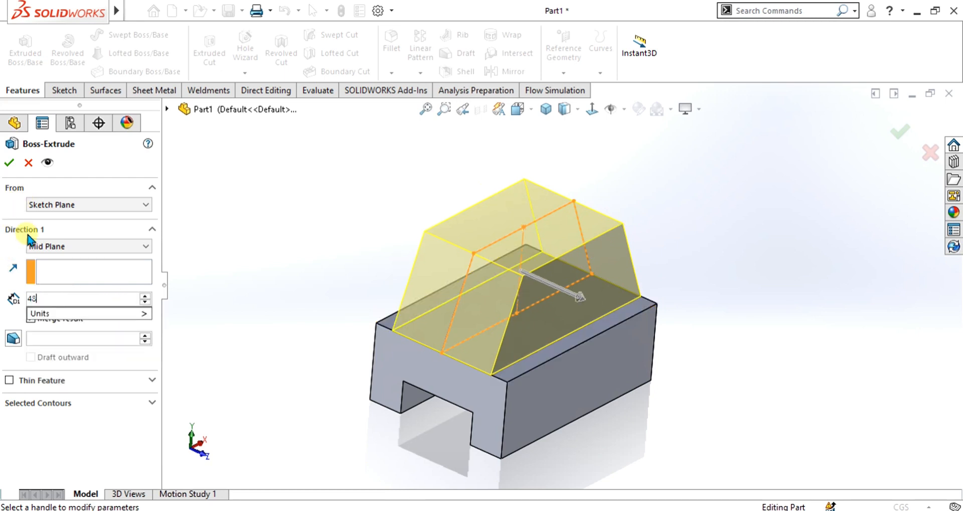
key(Return)
click(9, 162)
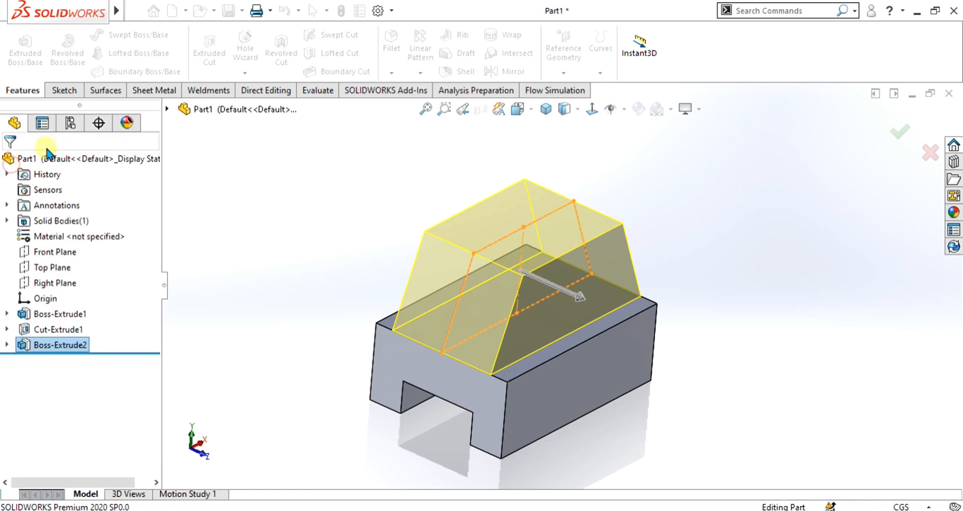
Check the saddle radius in the PDF practice drawing and open a sketch on the tapered support's front face, viewed straight on.
mouse_move(597, 341)
middle_down()
mouse_move(569, 304)
mouse_move(520, 366)
mouse_move(561, 303)
mouse_move(649, 319)
mouse_move(574, 309)
mouse_move(596, 335)
mouse_move(591, 326)
middle_up()
scroll(571, 281, down, 2)
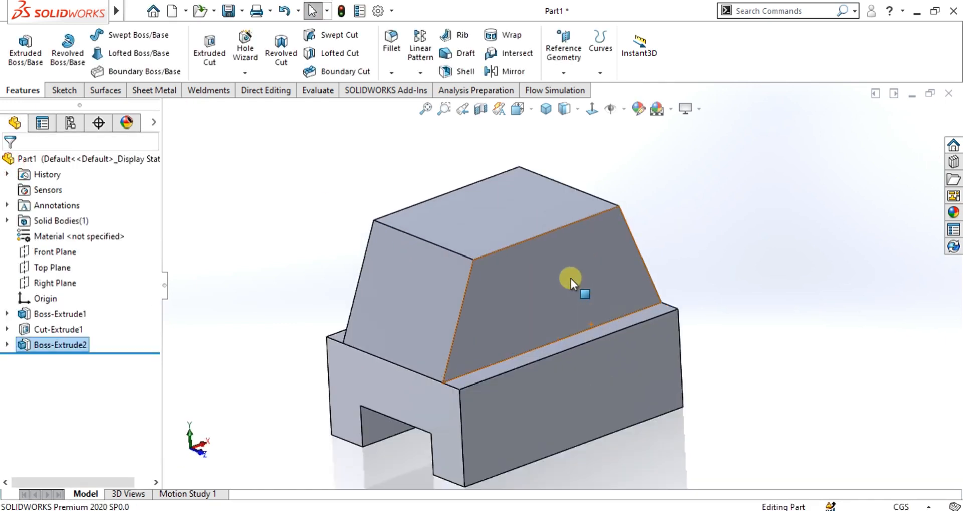
key(alt+Tab)
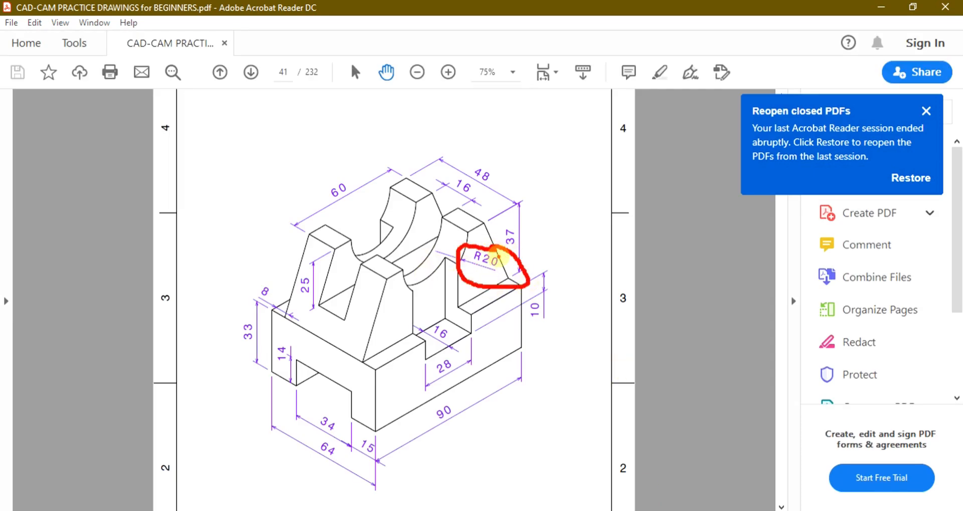
key(alt+Tab)
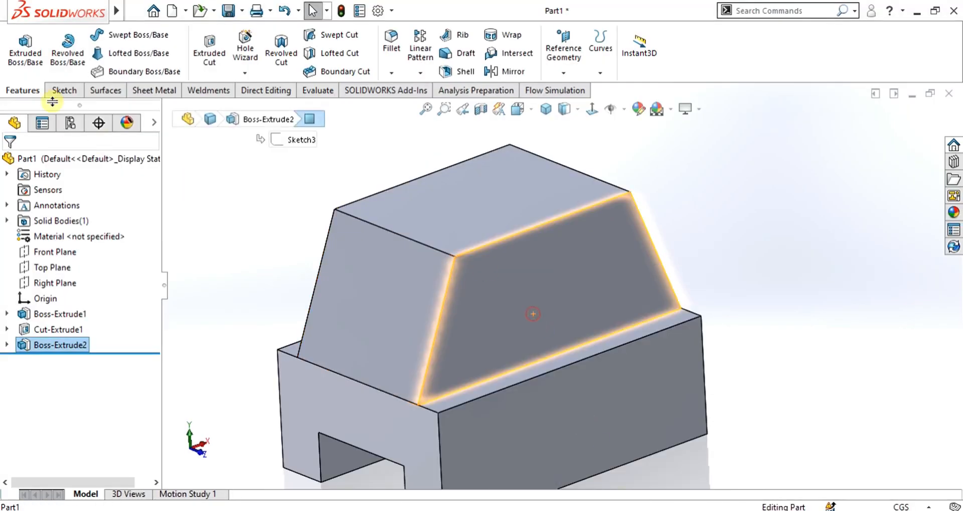
click(63, 91)
click(19, 50)
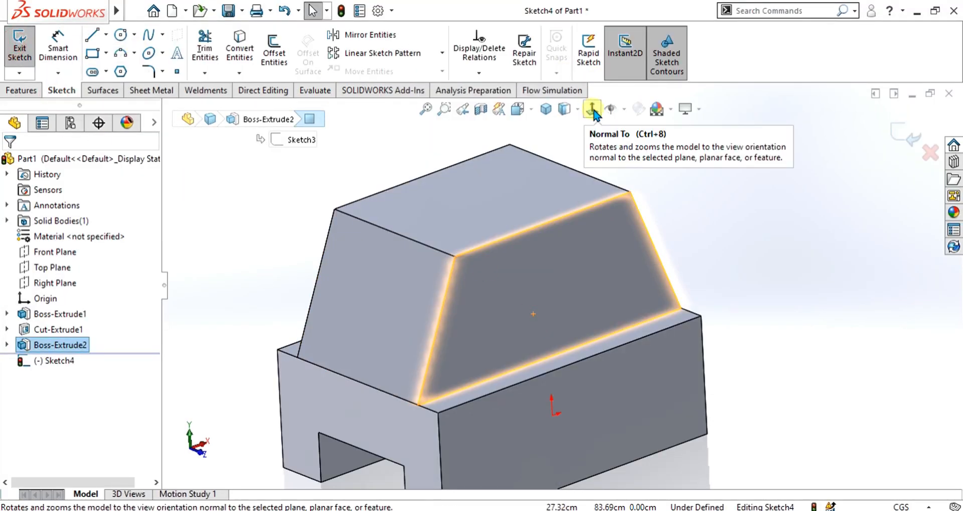
click(593, 111)
click(724, 205)
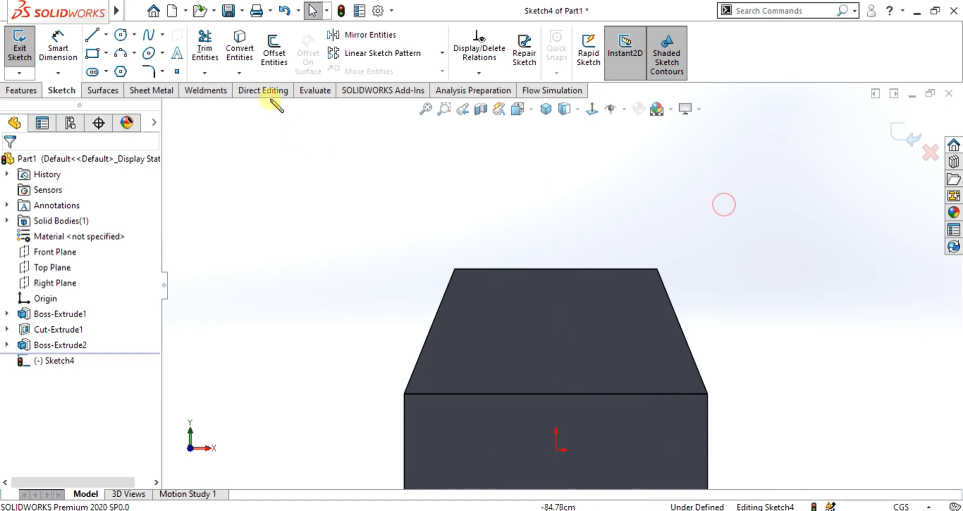
Draw a circle of radius 20 cm centred on the midpoint of the tapered support's top edge.
click(120, 34)
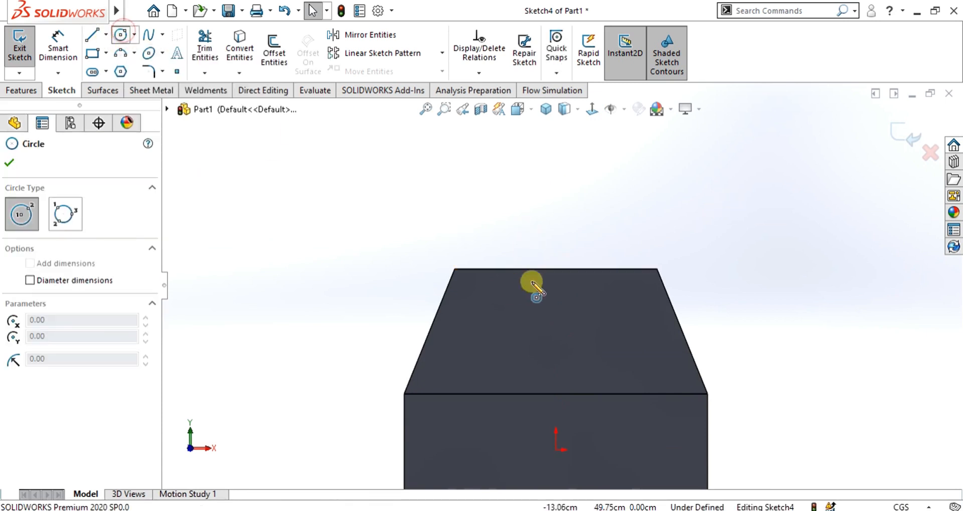
click(555, 269)
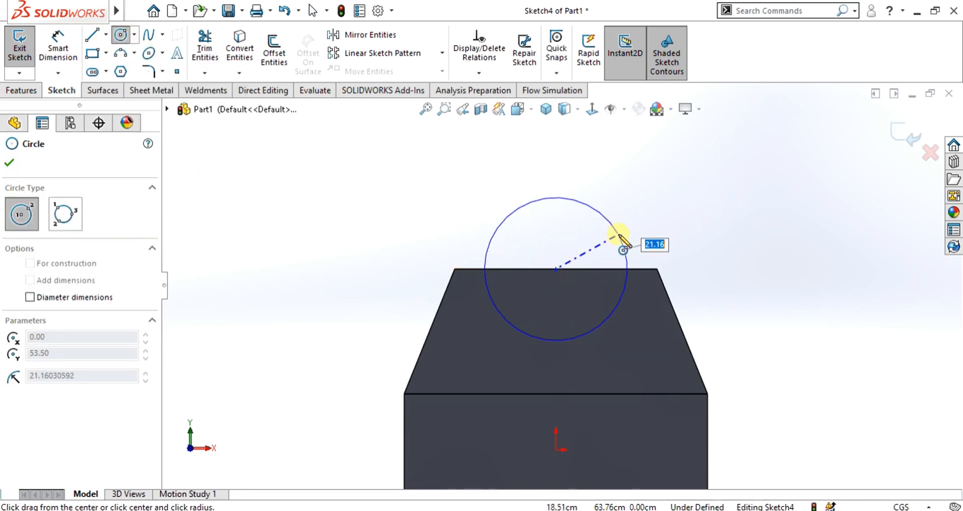
text(20)
key(Return)
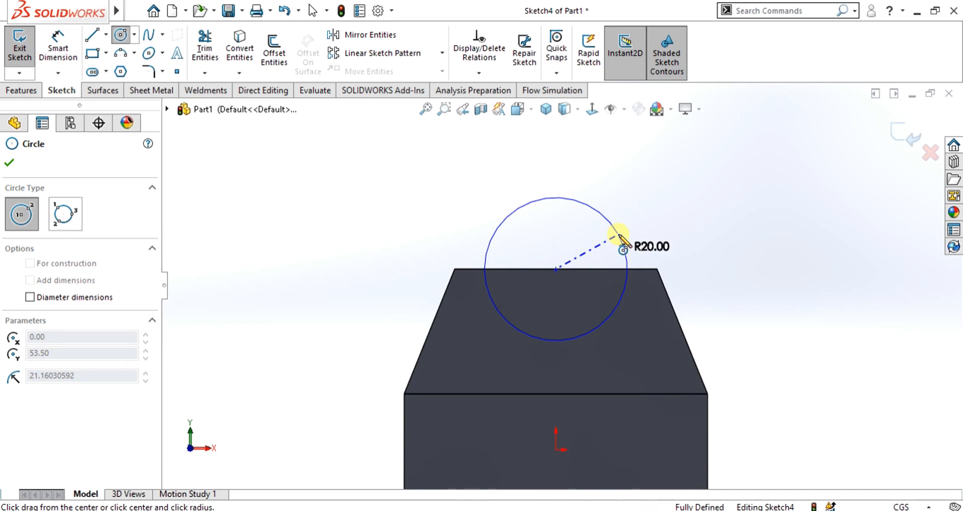
key(Escape)
Cut the circle through the tapered support with the Through All - Both end condition.
click(23, 90)
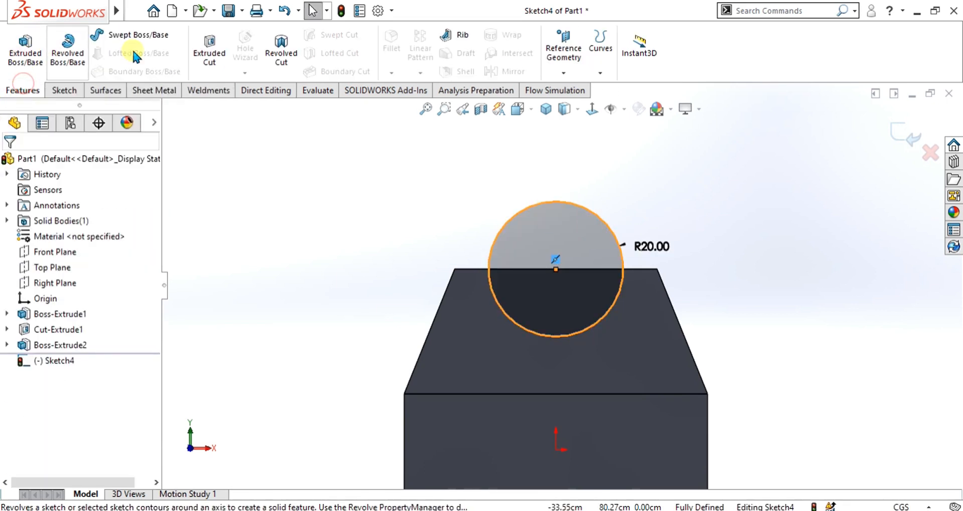
click(210, 44)
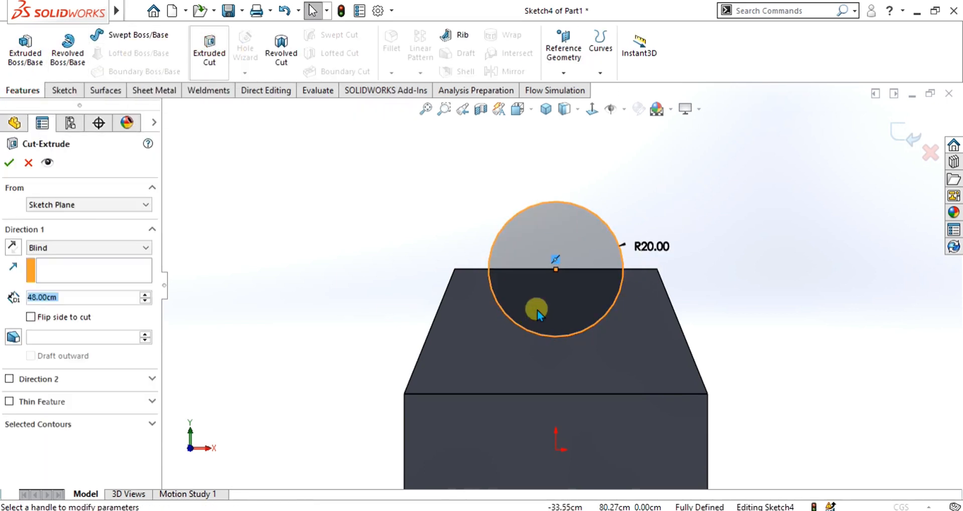
click(73, 246)
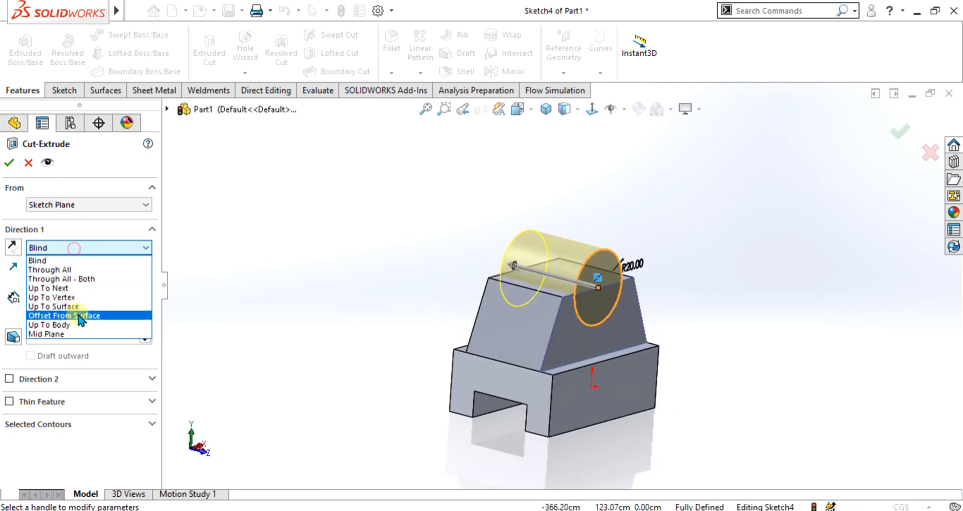
click(80, 277)
click(10, 162)
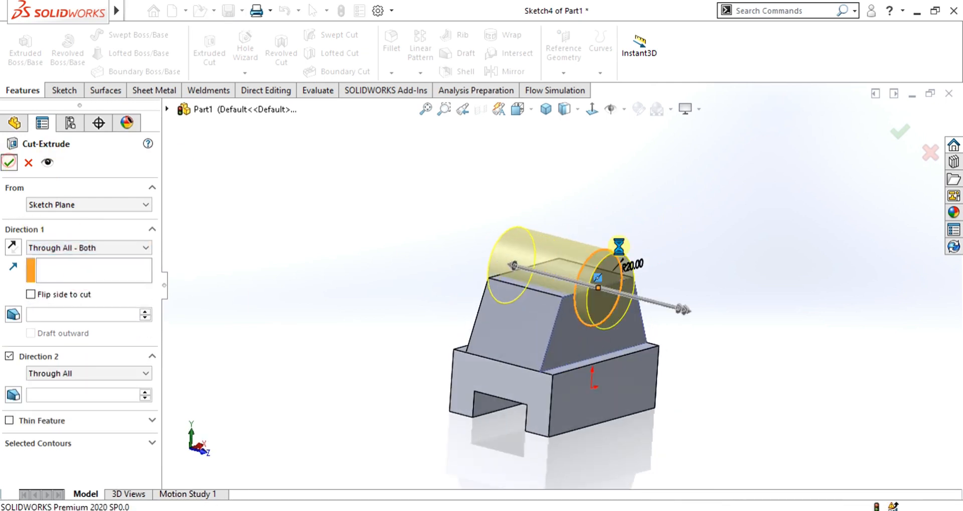
Check the side notch dimensions in the PDF practice drawing and open a sketch on the support's left top face, viewed straight on.
scroll(597, 305, up, 3)
mouse_move(602, 309)
middle_down()
mouse_move(568, 284)
mouse_move(501, 371)
mouse_move(505, 281)
mouse_move(634, 339)
mouse_move(585, 297)
mouse_move(576, 343)
mouse_move(585, 349)
mouse_move(595, 277)
mouse_move(589, 312)
middle_up()
click(643, 509)
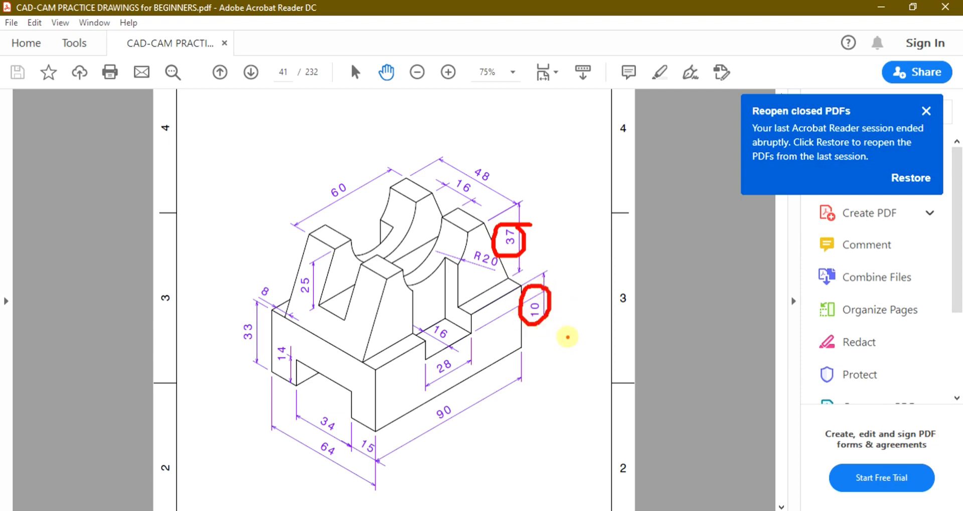
key(Escape)
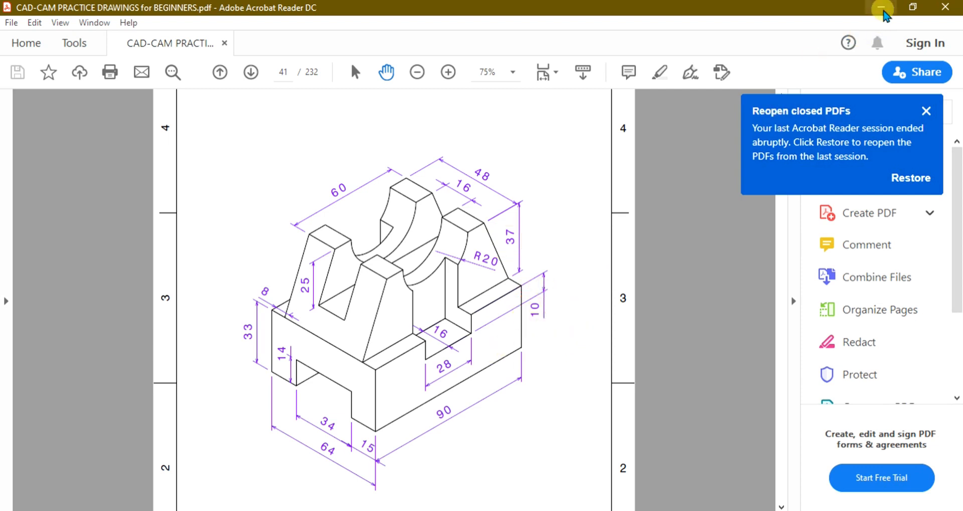
click(884, 11)
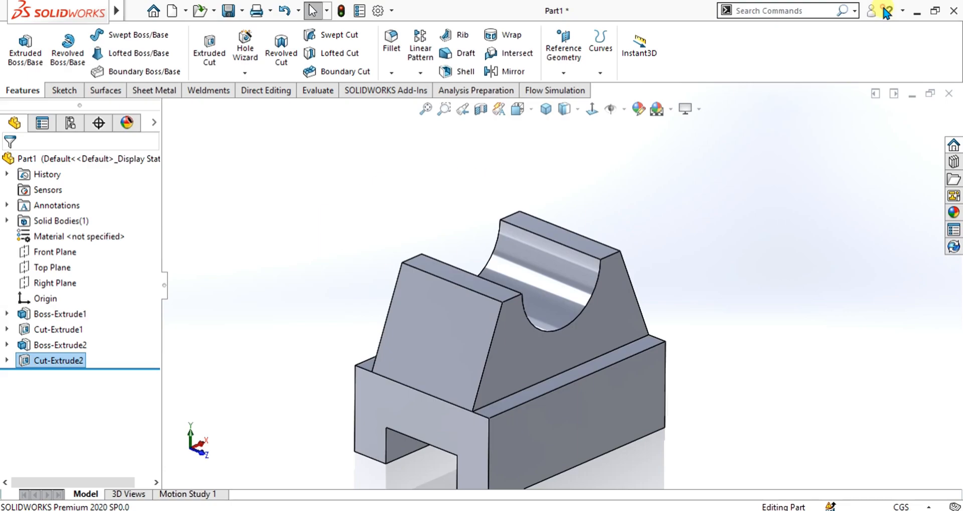
click(496, 289)
click(65, 92)
click(19, 50)
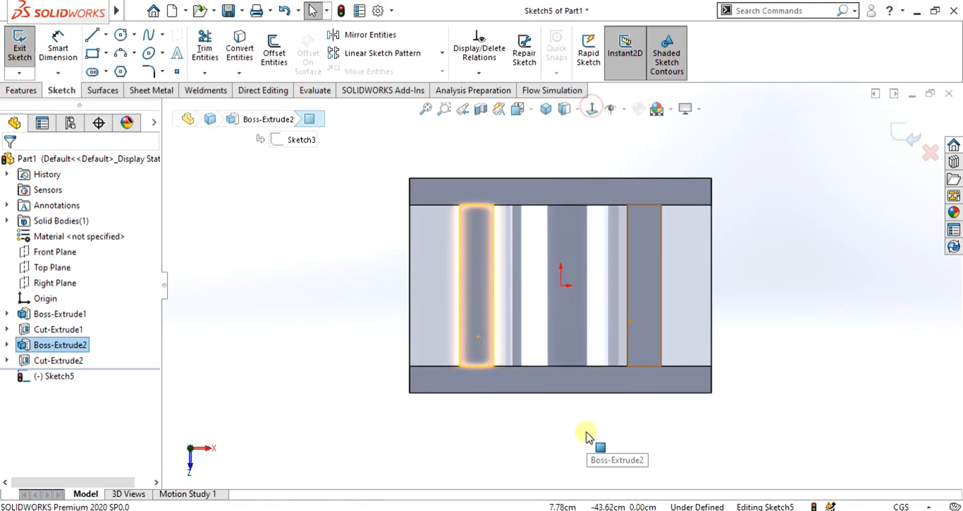
click(584, 431)
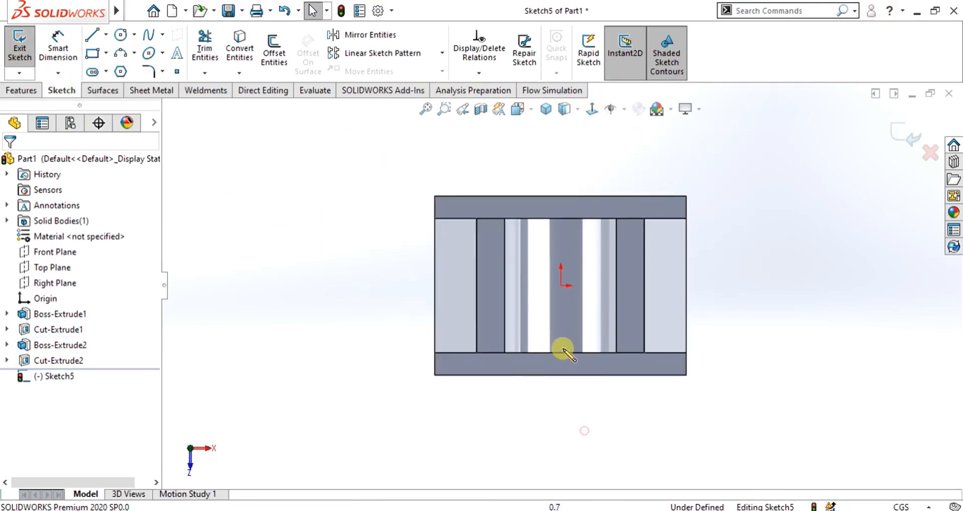
scroll(563, 334, down, 2)
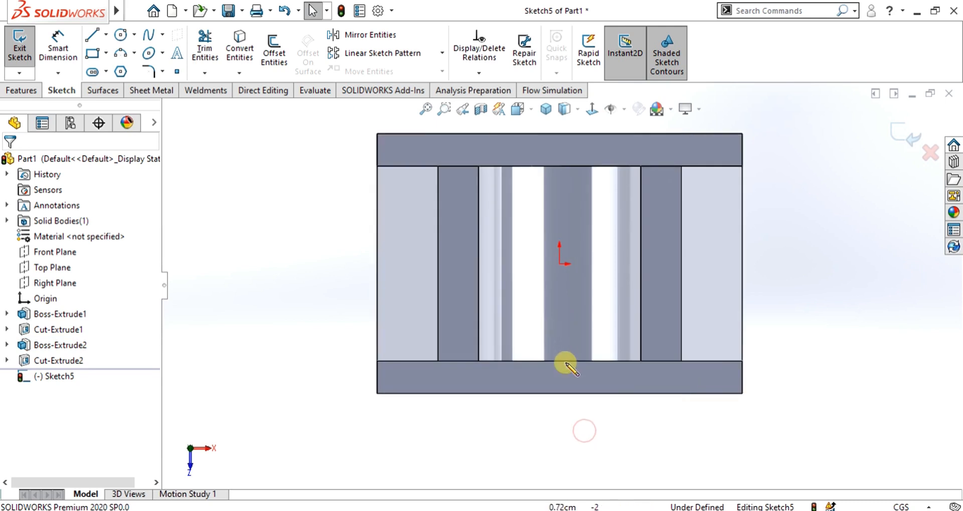
Sketch a corner rectangle about 23.5 by 14.2 cm with its lower side on the base's front edge, near the middle.
click(91, 54)
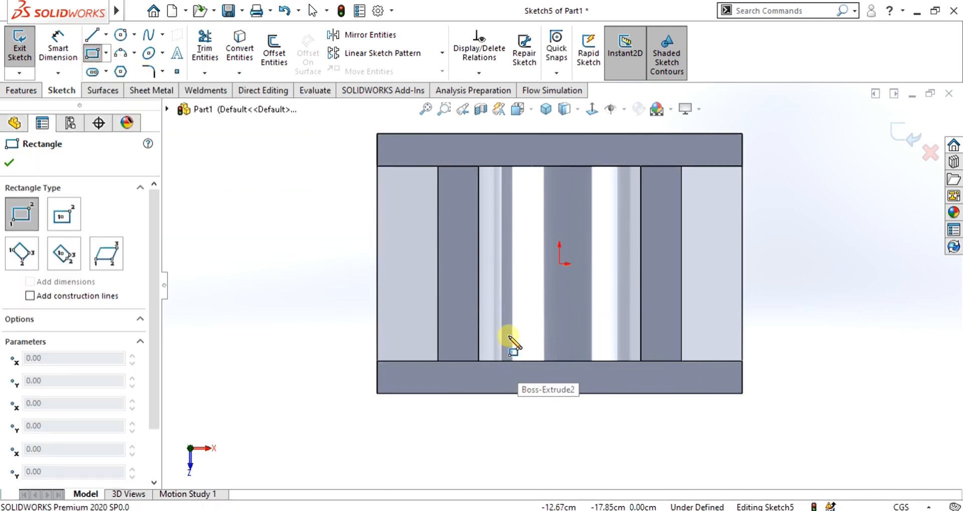
drag(509, 335, 604, 393)
key(Escape)
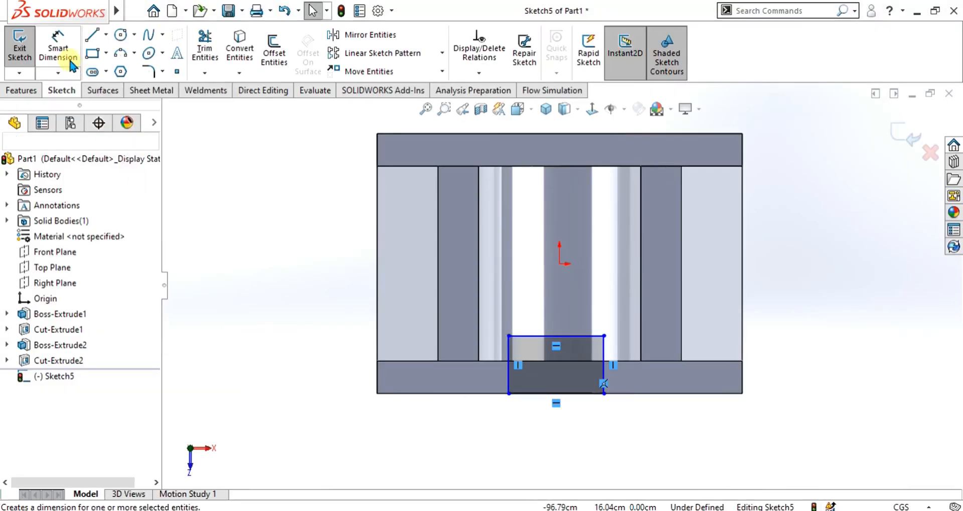
Dimension the notch rectangle to 16 cm high and 28 cm wide.
click(58, 47)
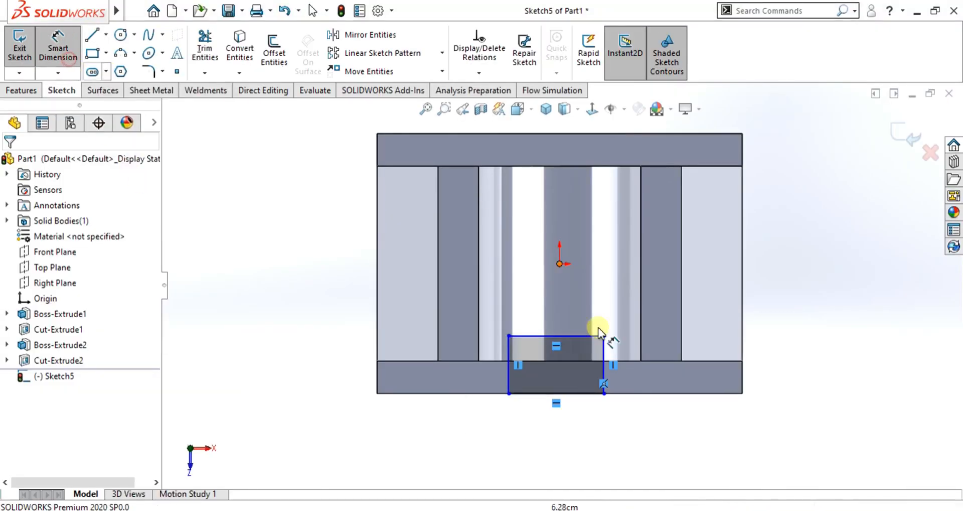
click(448, 380)
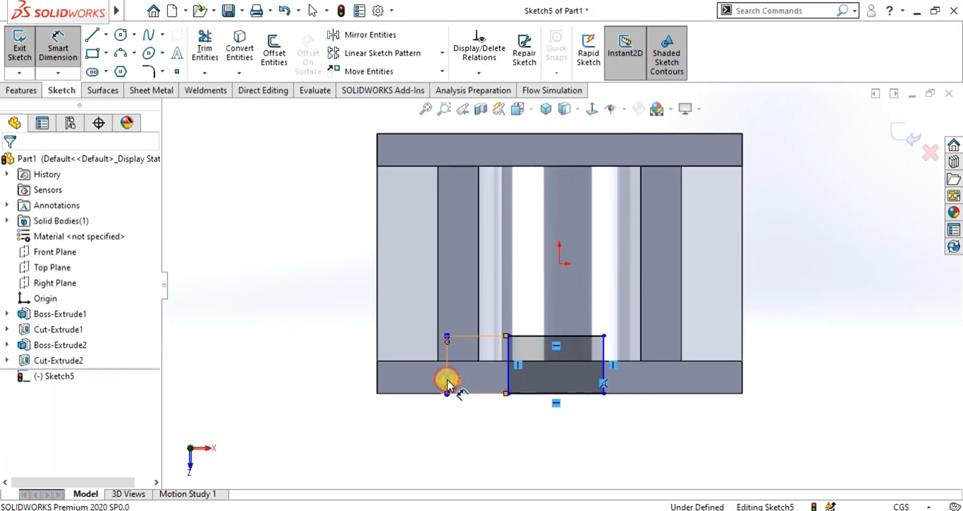
click(447, 379)
text(16)
key(Return)
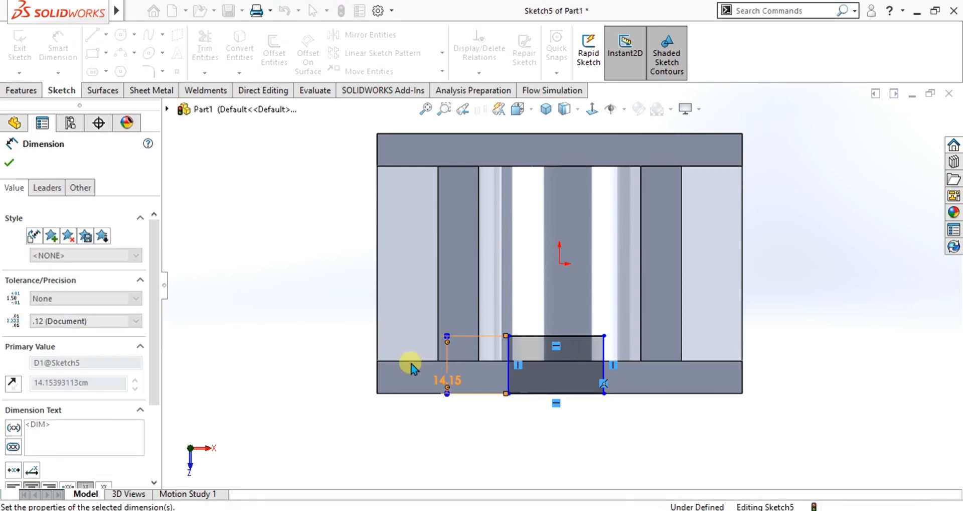
click(546, 392)
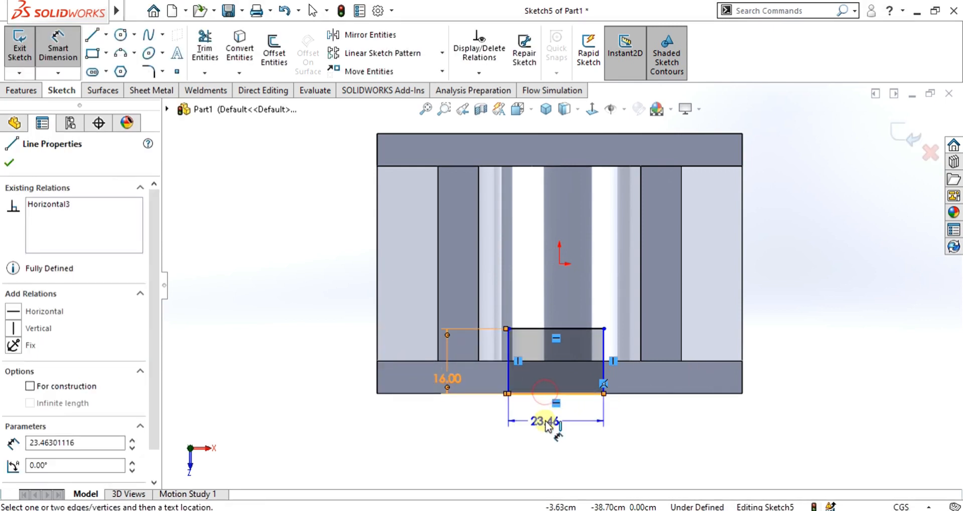
click(544, 420)
text(28)
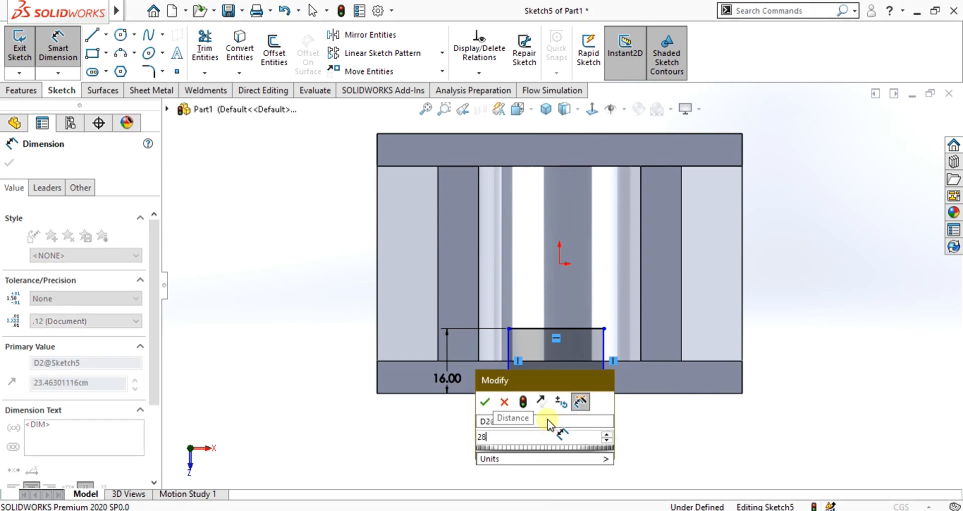
click(484, 401)
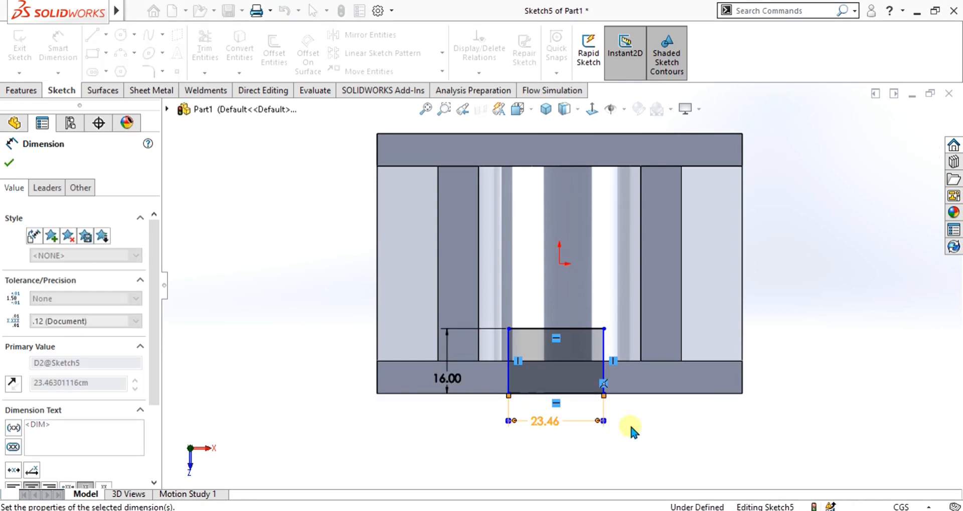
key(Escape)
scroll(570, 387, down, 3)
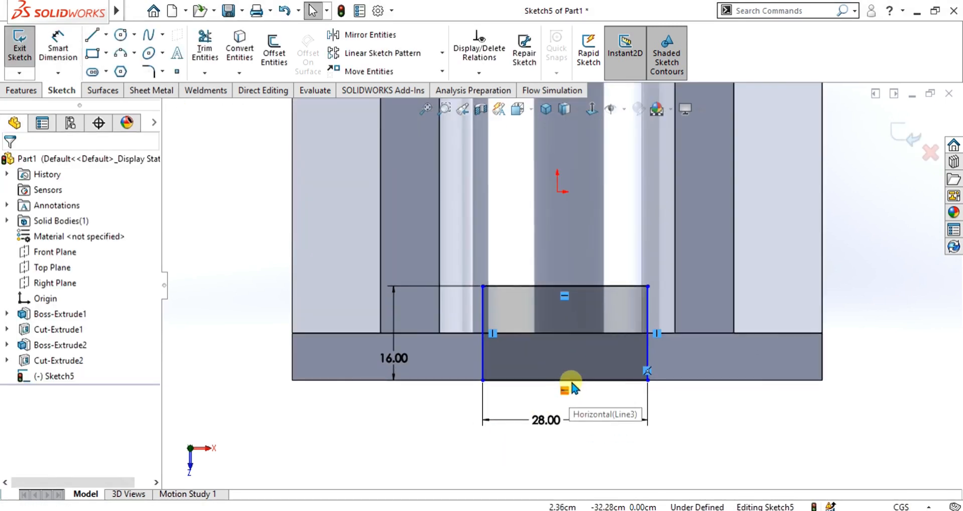
click(595, 387)
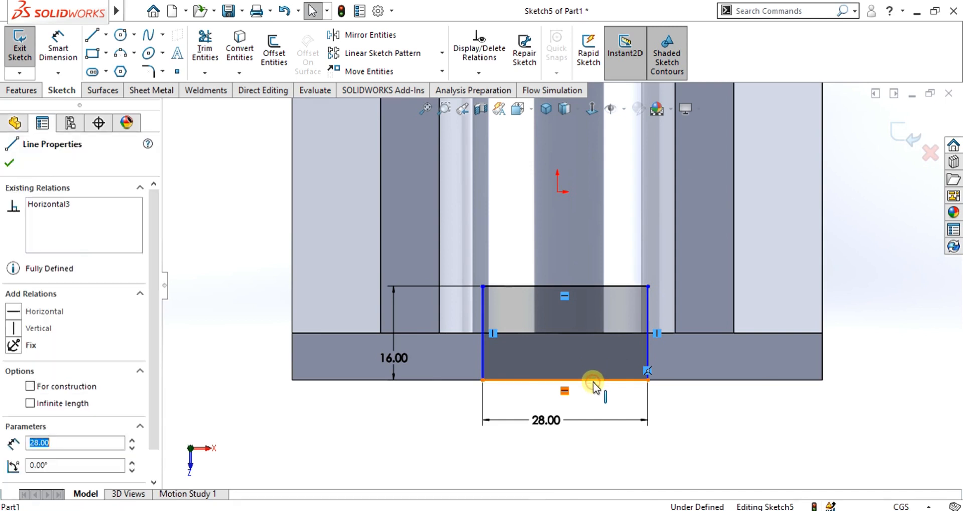
right_click(564, 382)
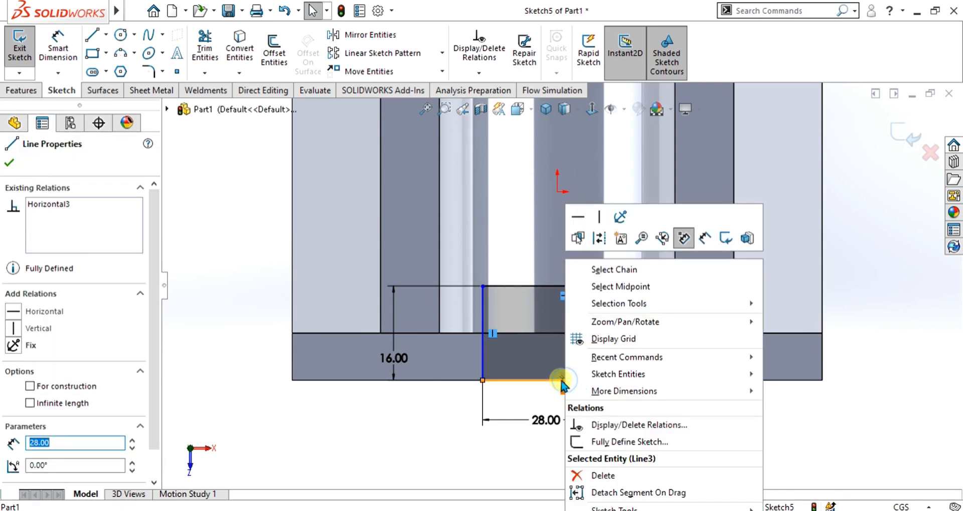
click(563, 381)
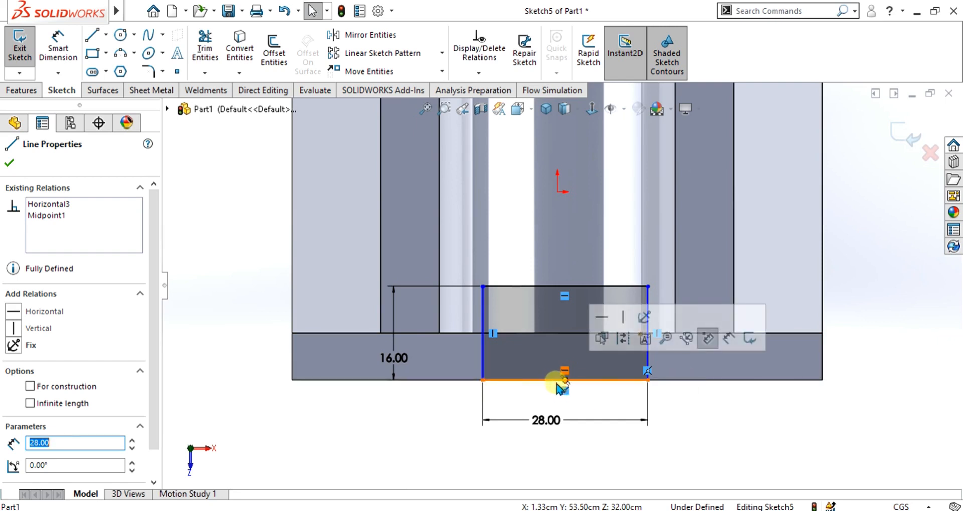
click(421, 397)
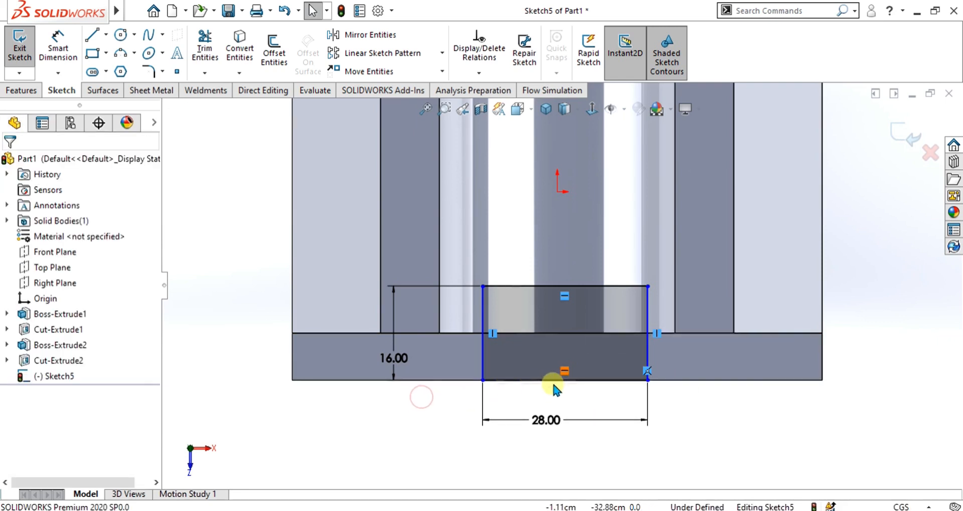
click(564, 380)
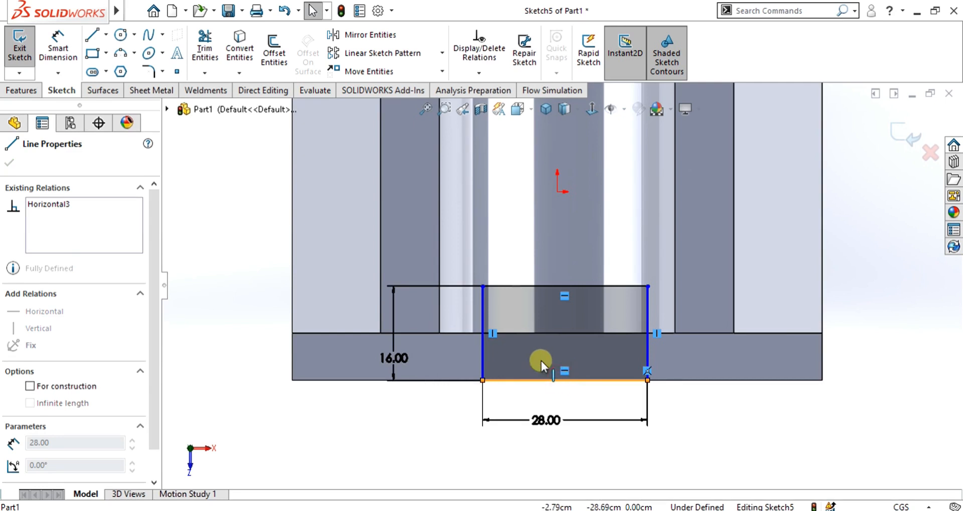
Place a sketch point at the midpoint of the base's front edge, vertically aligned with the origin.
click(177, 72)
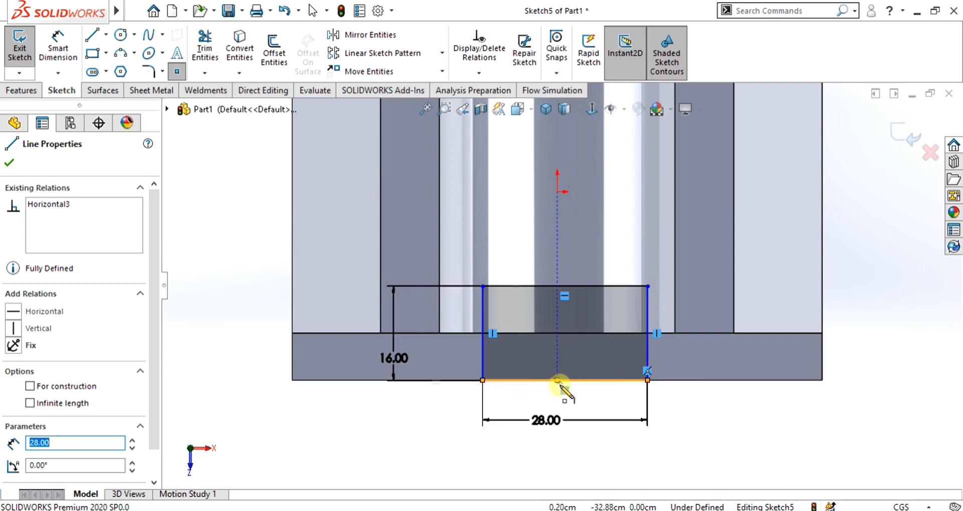
click(559, 380)
key(Escape)
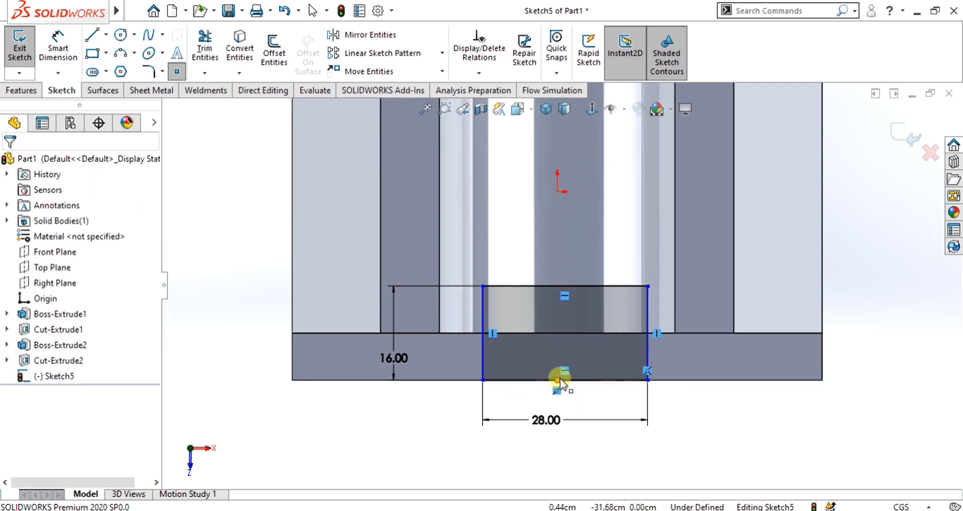
Centre the notch rectangle by making the midpoint of its lower side coincident with the sketch point on the base's front edge.
scroll(557, 384, down, 3)
scroll(567, 372, down, 3)
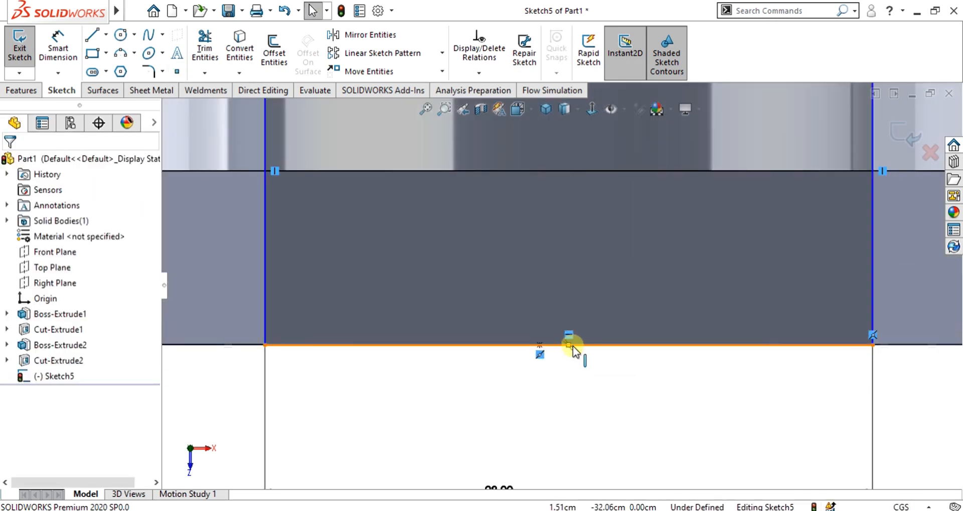
click(566, 345)
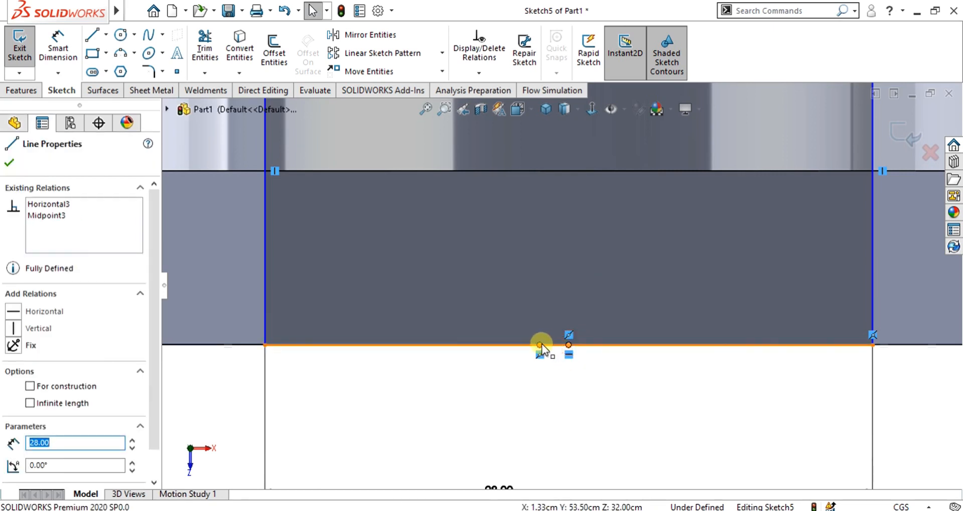
click(540, 345)
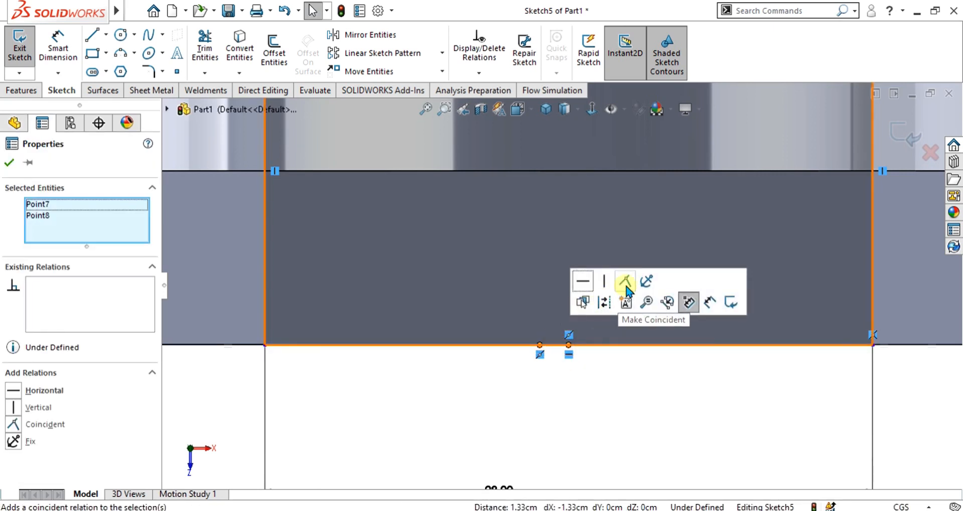
click(626, 283)
scroll(581, 374, up, 5)
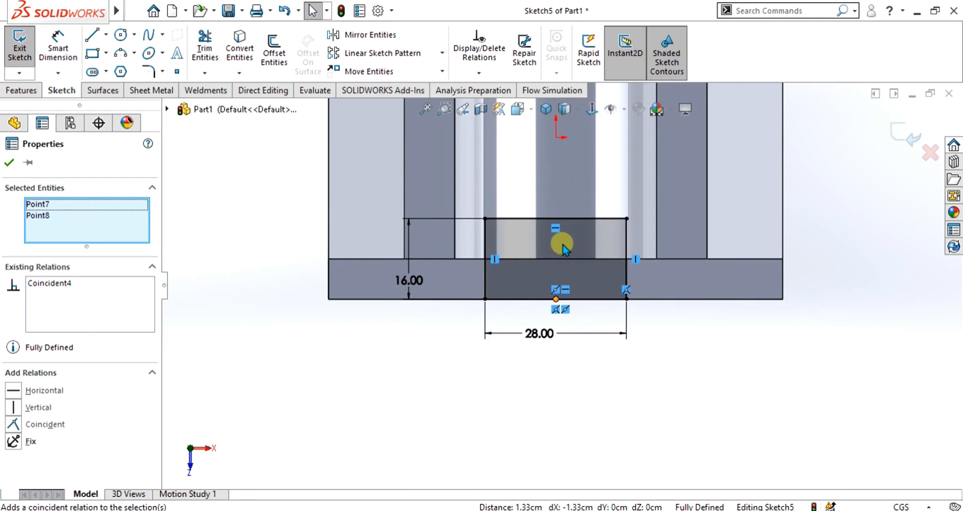
scroll(563, 247, up, 3)
scroll(556, 221, down, 5)
scroll(588, 264, up, 5)
scroll(588, 243, down, 3)
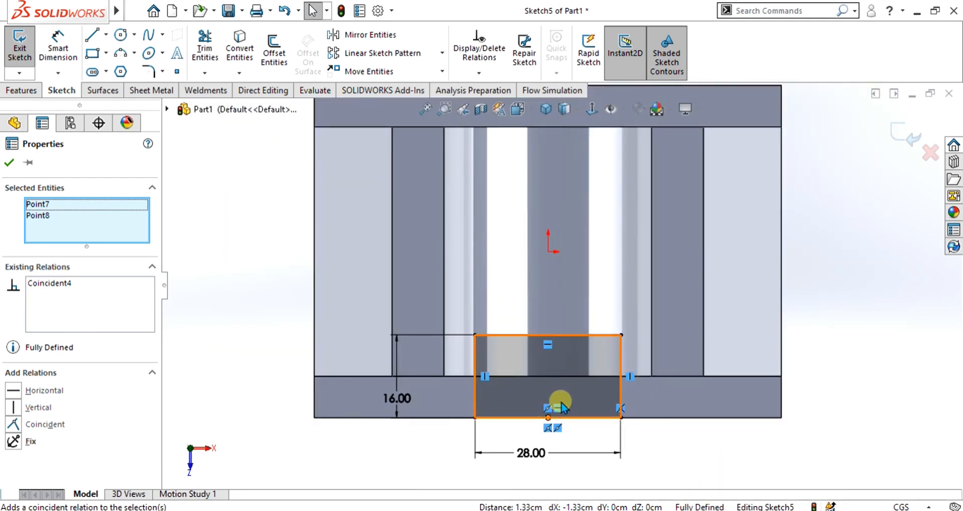
Check the notch depth in the PDF drawing and cut the rectangle 47 cm deep with a Blind end condition.
click(35, 91)
click(208, 52)
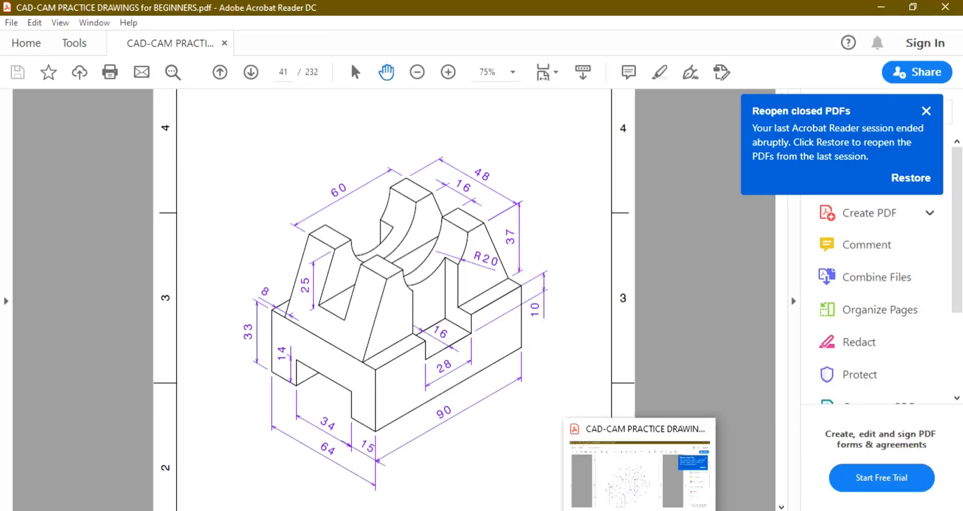
click(647, 510)
double_click(84, 296)
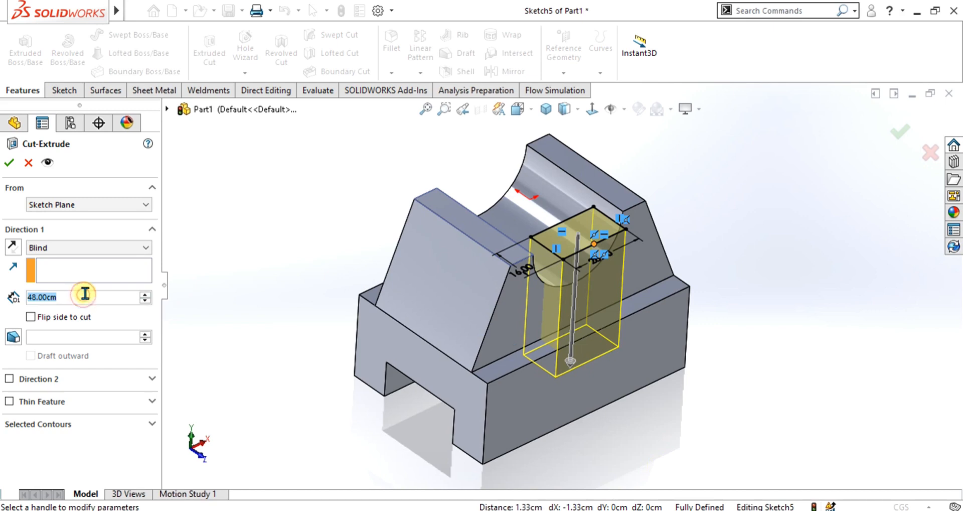
text(47)
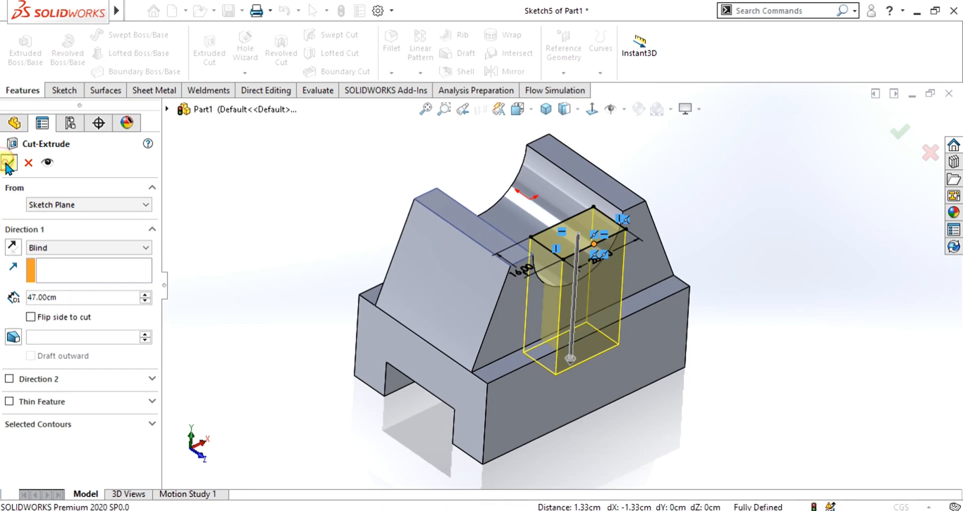
click(7, 160)
Mirror the side notch cut about the Front Plane to the opposite side of the block.
middle_drag(657, 238, 575, 350)
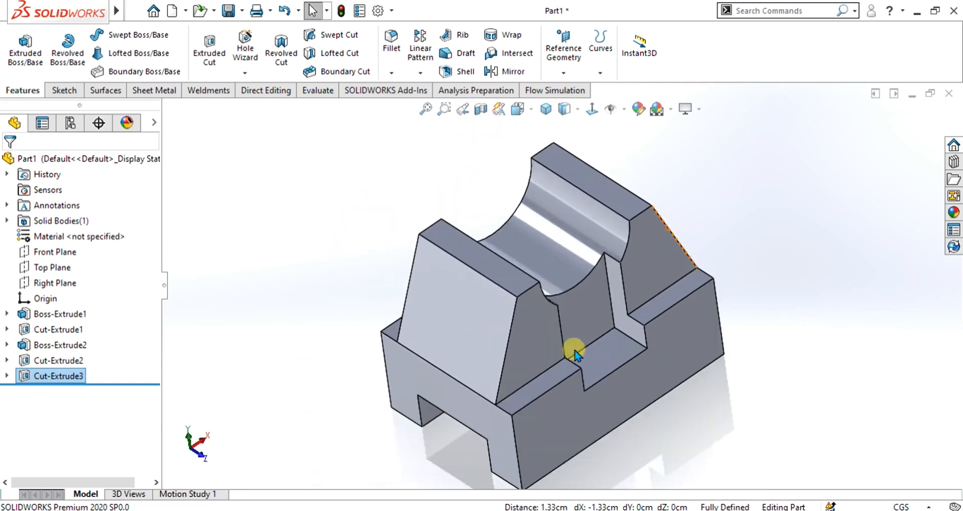
click(508, 72)
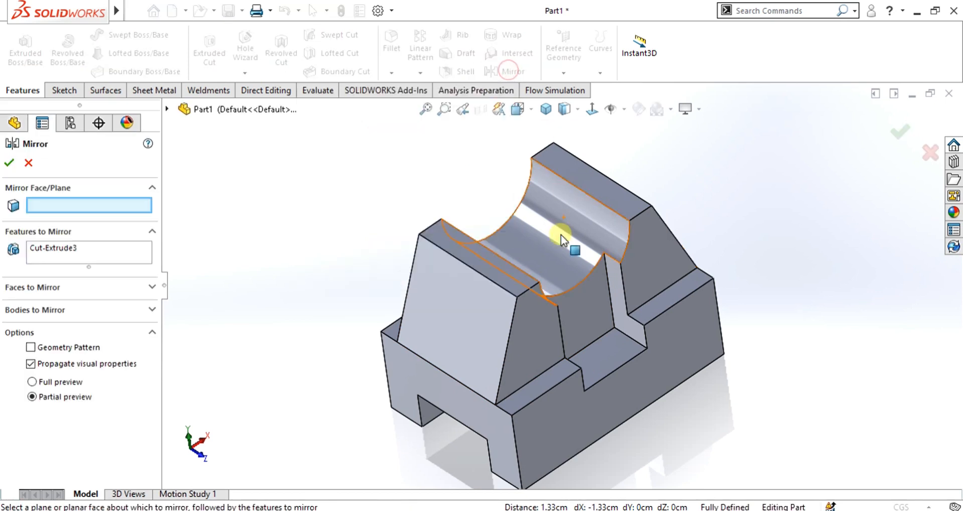
click(167, 108)
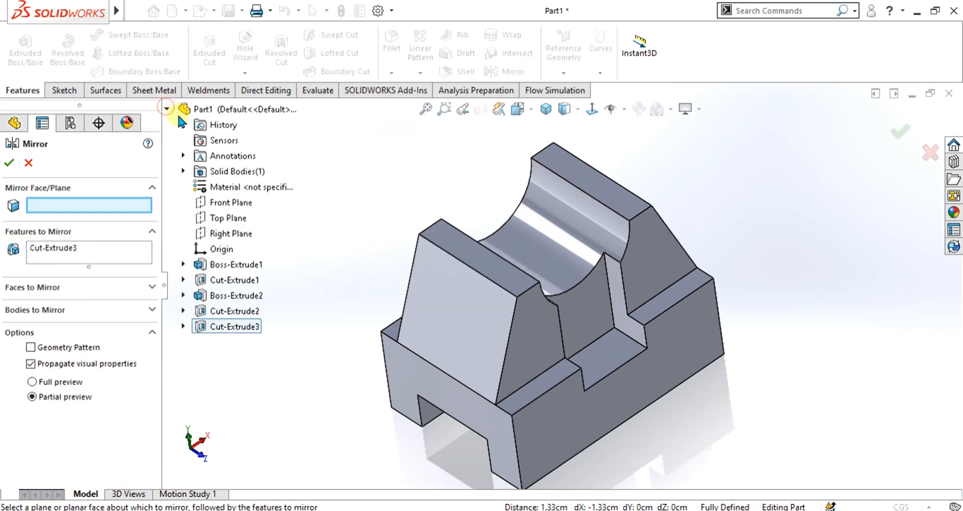
click(237, 209)
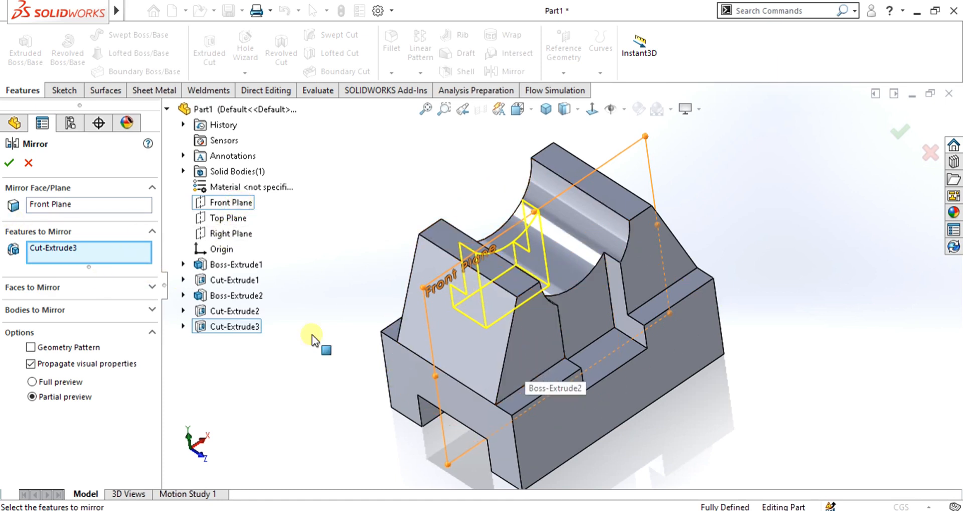
click(9, 164)
Check the tapered support's slot dimensions in the PDF drawing and open a sketch on the Right Plane, viewed straight on.
middle_drag(556, 321, 547, 373)
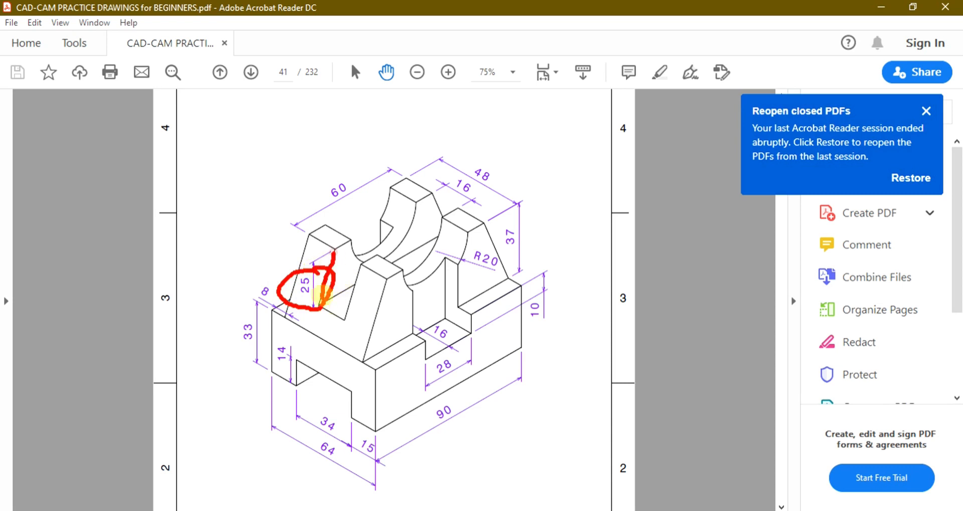
key(Escape)
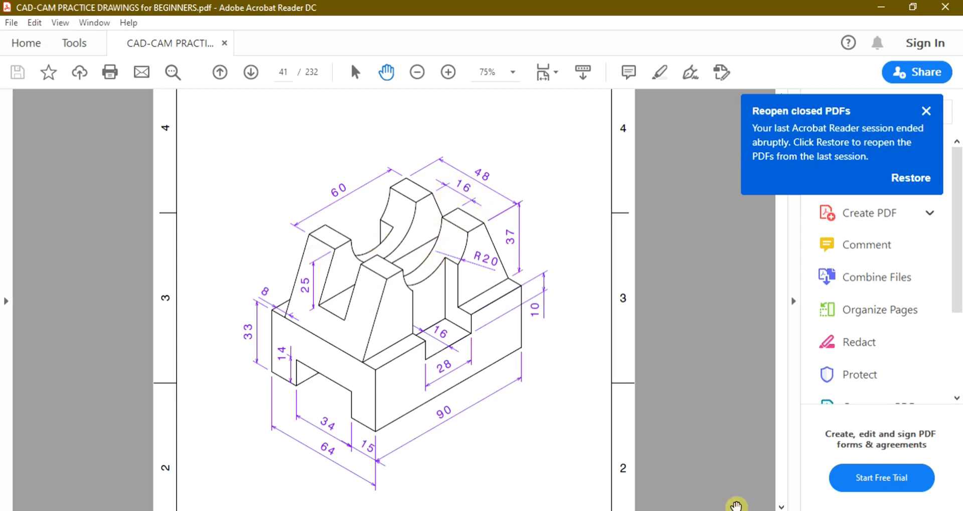
click(661, 509)
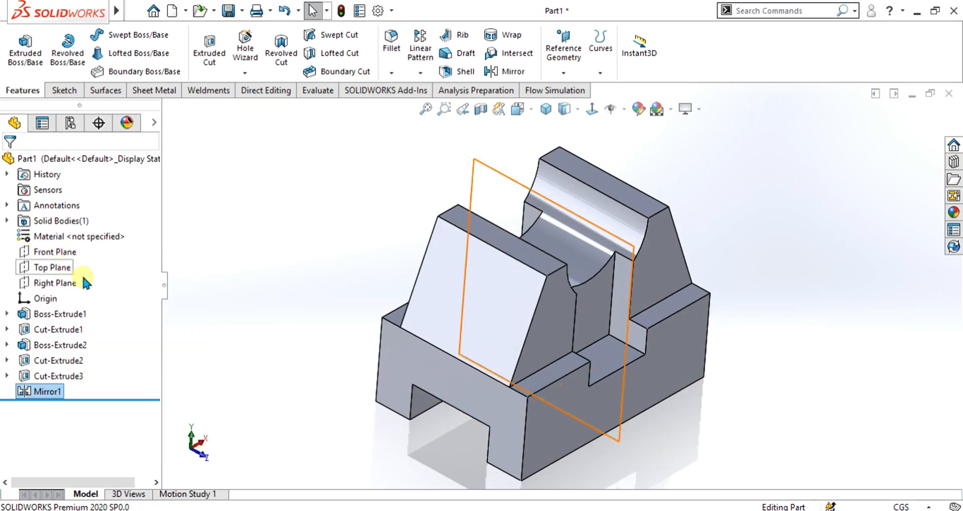
click(56, 281)
click(64, 91)
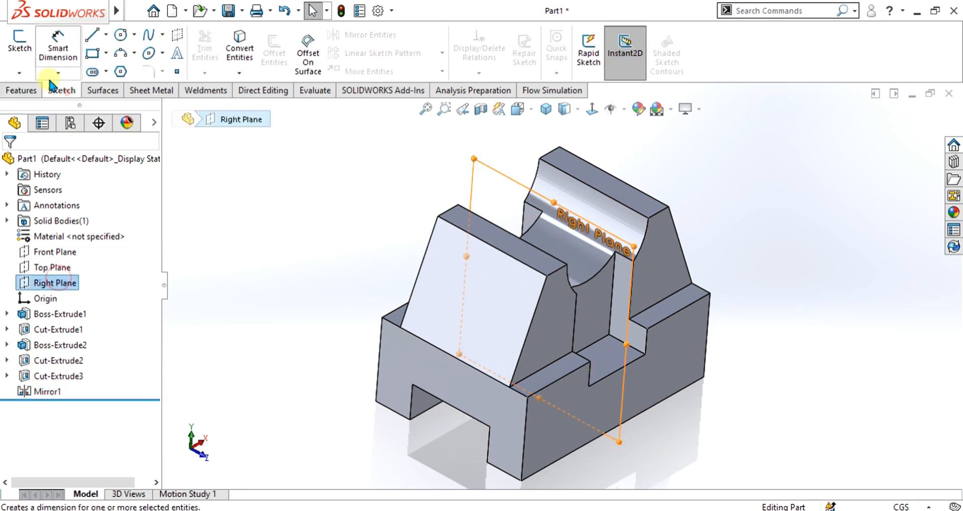
click(19, 45)
click(592, 112)
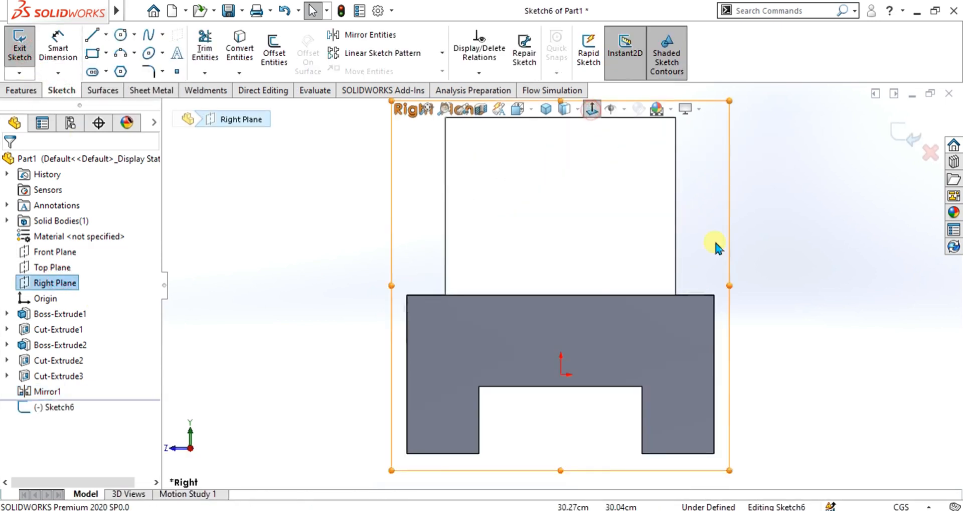
Sketch a corner rectangle down from the tapered support's upper edge, 6 cm wide and about 26.27 cm tall.
click(93, 54)
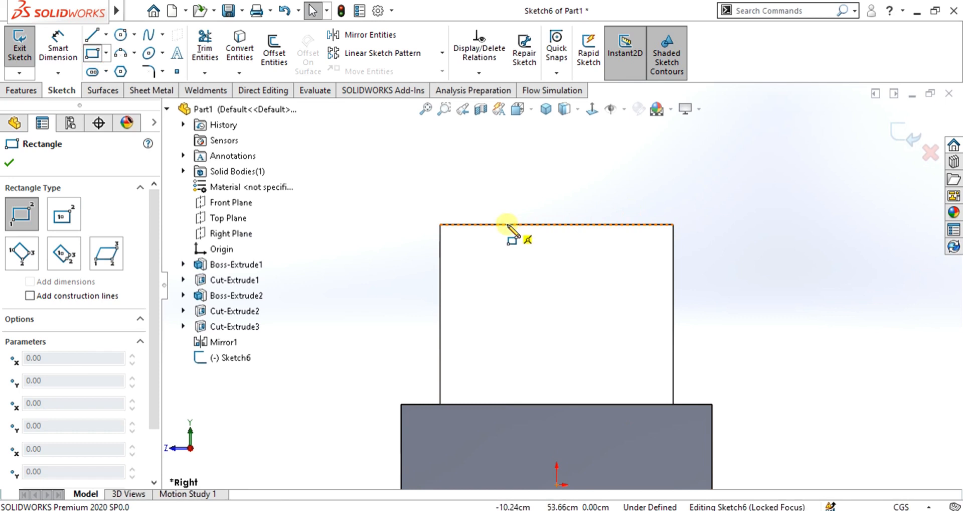
click(507, 224)
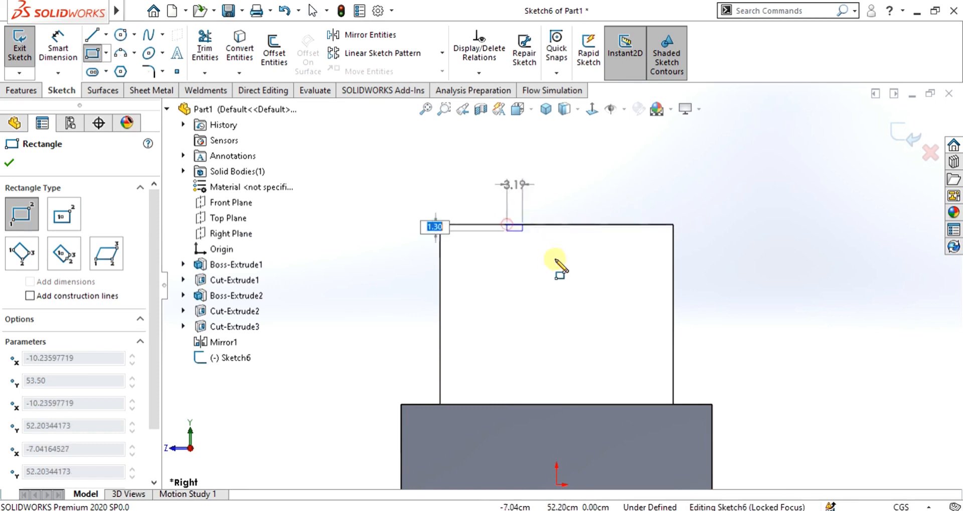
text(4)
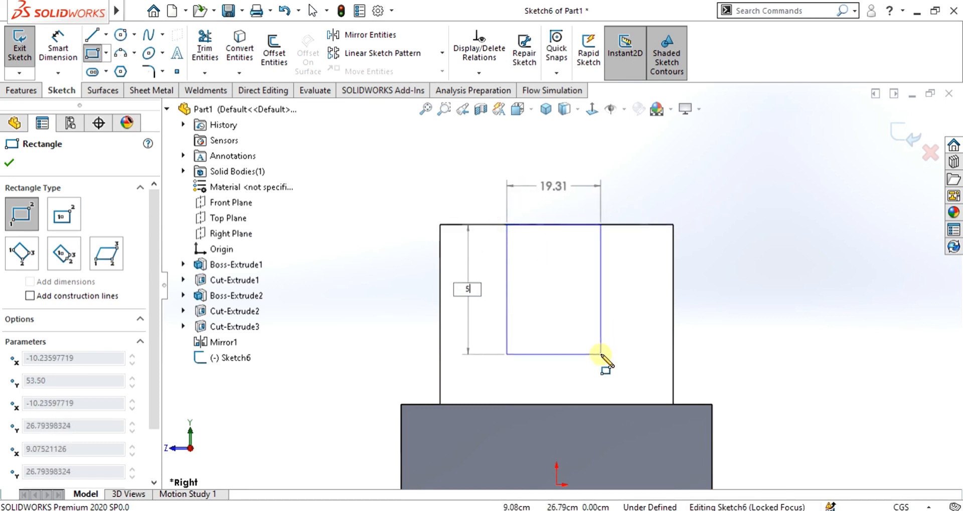
key(Return)
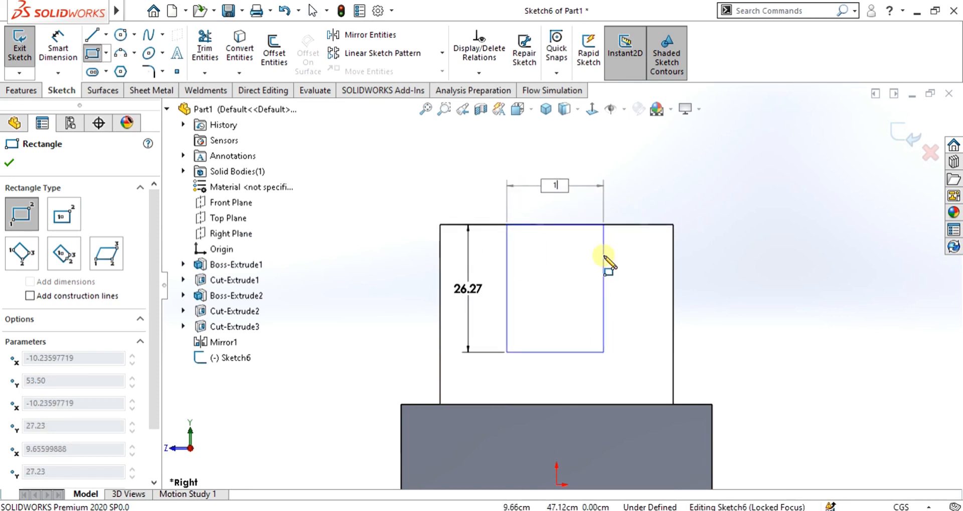
key(BackSpace)
text(6)
key(Return)
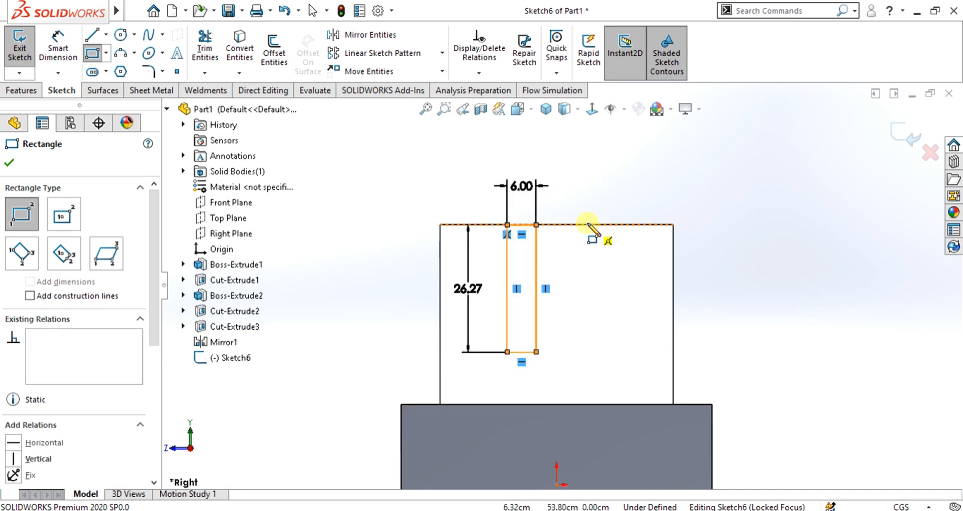
key(Escape)
Set the slot rectangle's width to 16 cm.
click(520, 186)
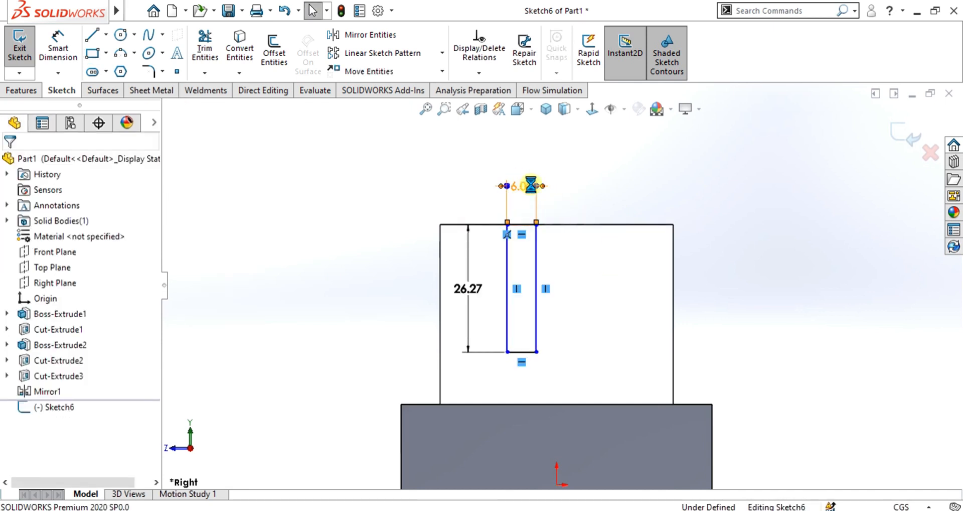
double_click(531, 184)
text(10)
key(Return)
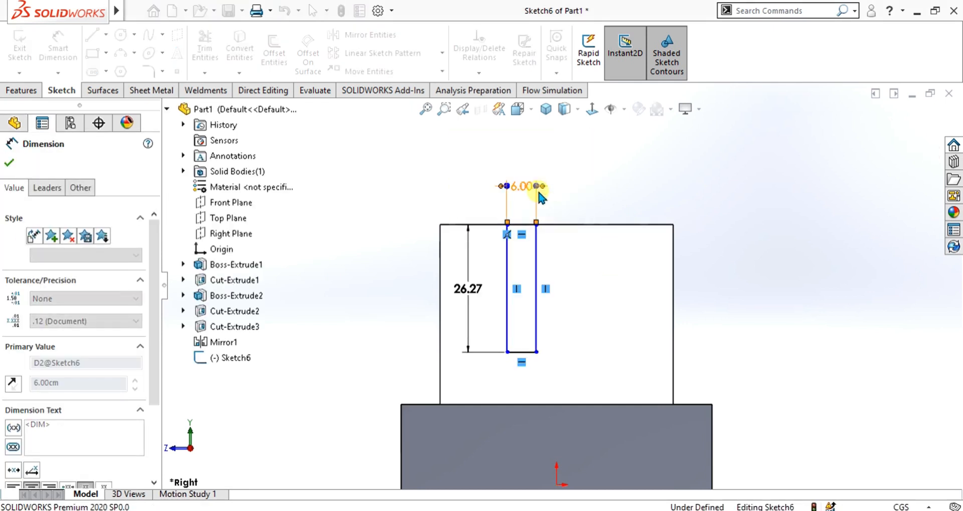
click(571, 176)
scroll(571, 177, down, 1)
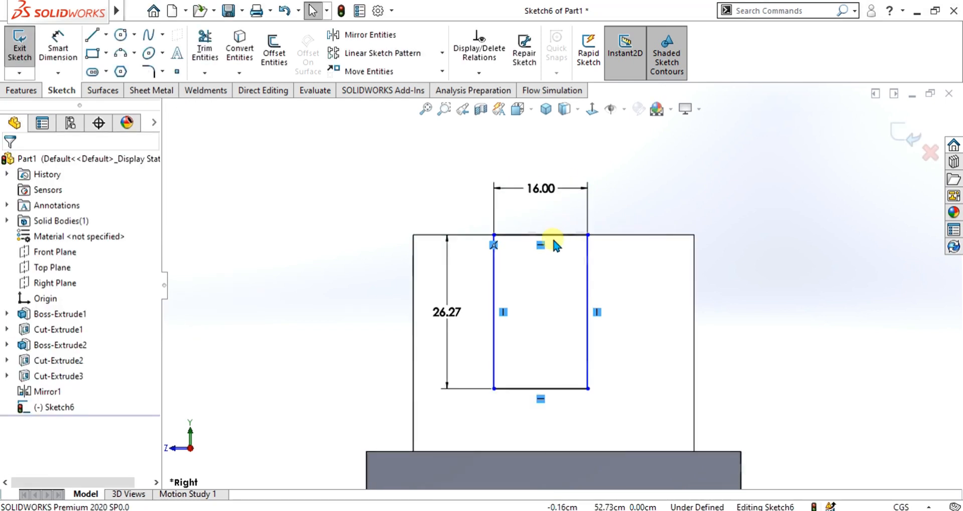
Draw a vertical centerline from the midpoint of the base's upper edge to just above the support's upper edge.
click(106, 37)
click(105, 71)
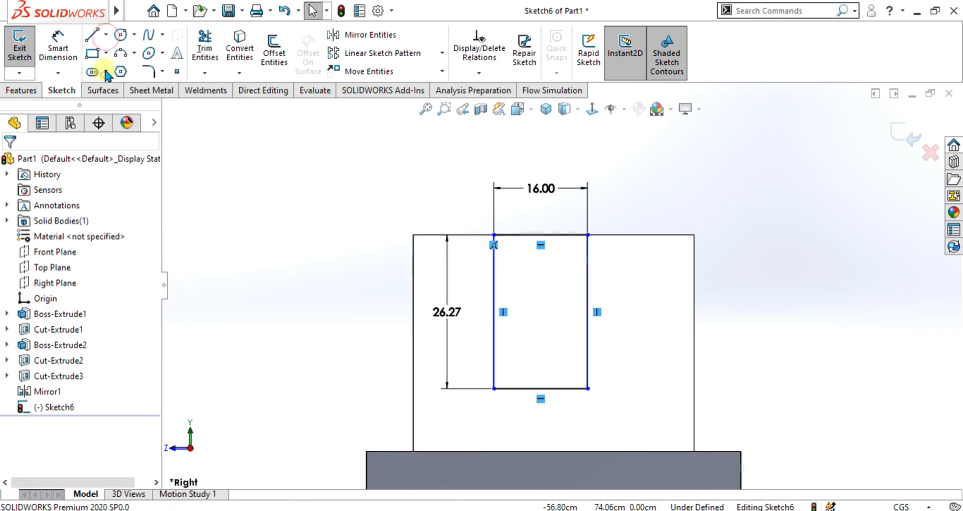
click(553, 451)
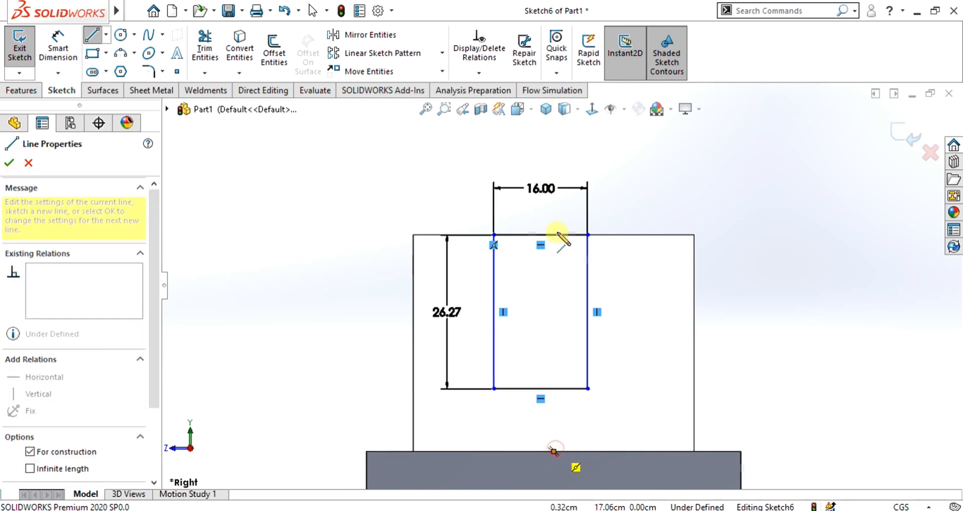
click(554, 214)
key(Escape)
scroll(547, 237, down, 5)
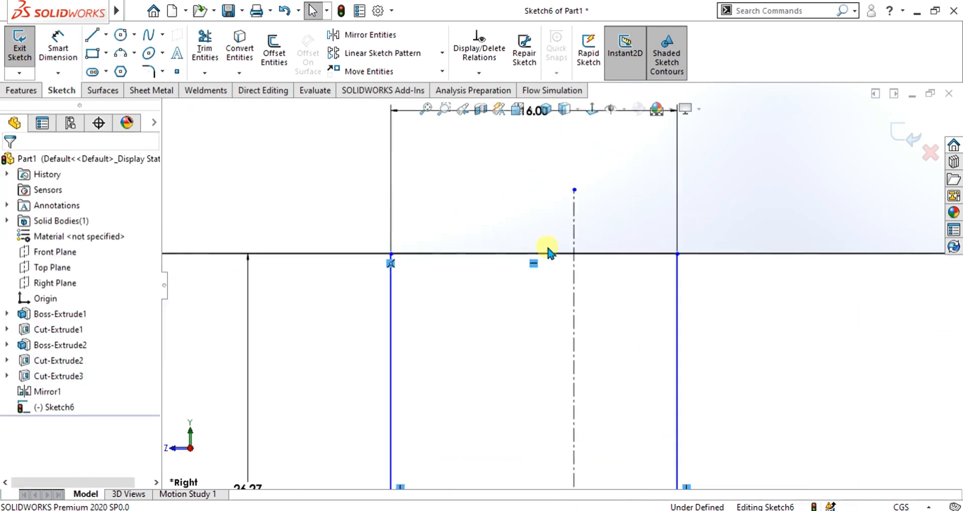
Centre the slot rectangle by making the midpoint of its upper side coincident with the vertical centerline.
click(542, 254)
right_click(541, 251)
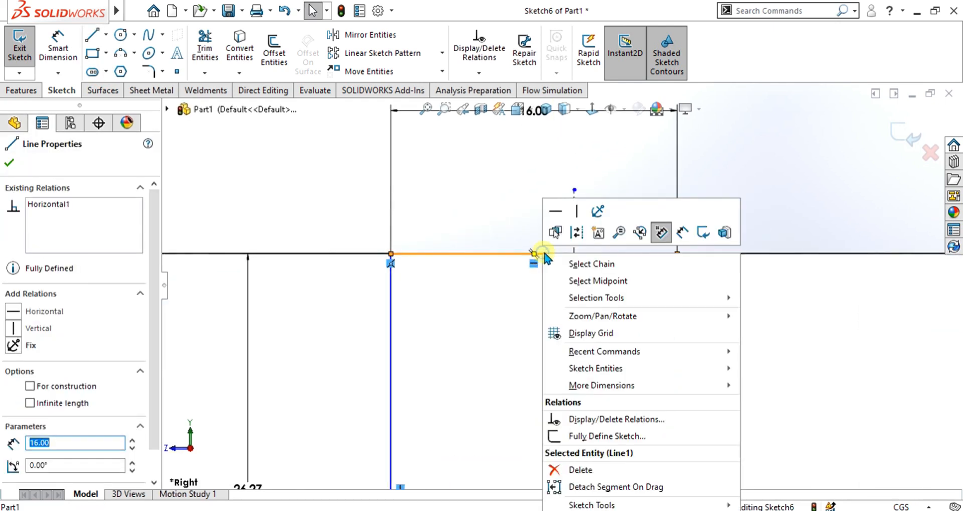
click(579, 281)
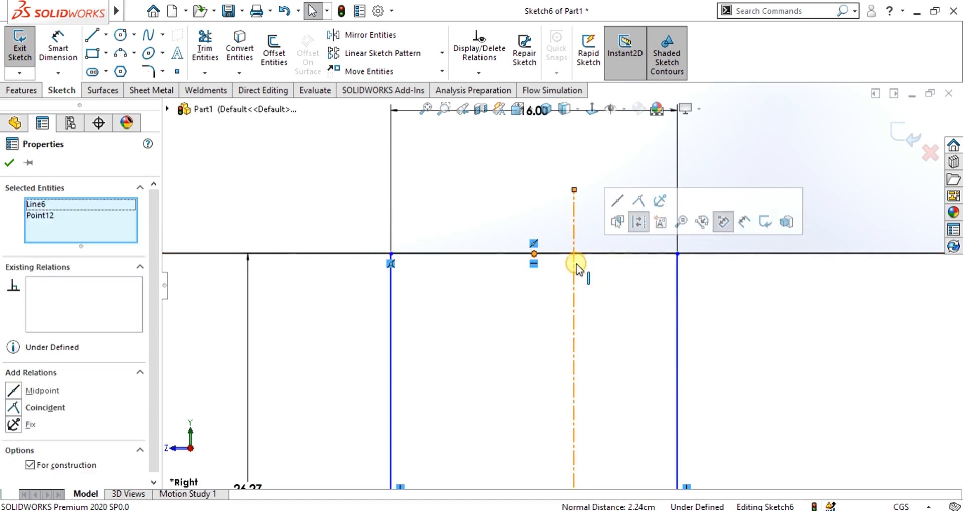
click(640, 198)
click(800, 122)
scroll(773, 159, up, 11)
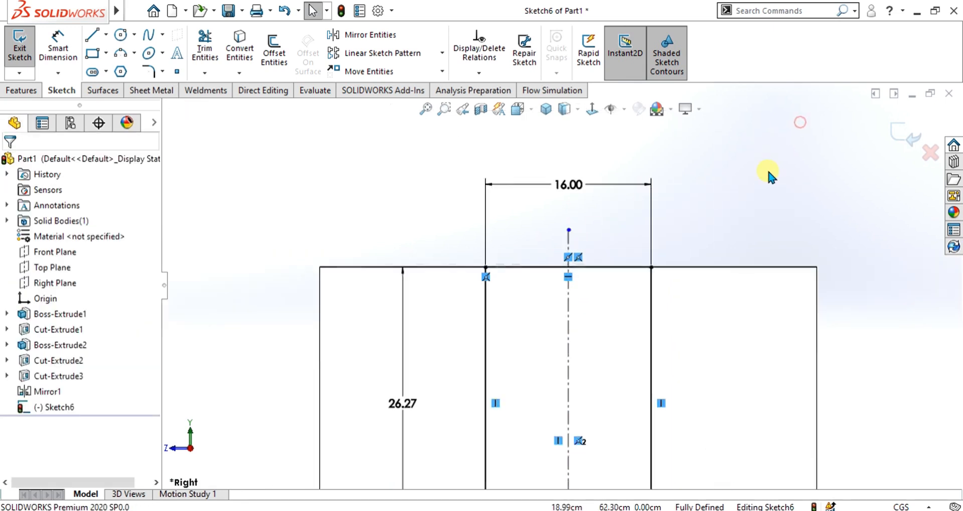
scroll(585, 369, down, 2)
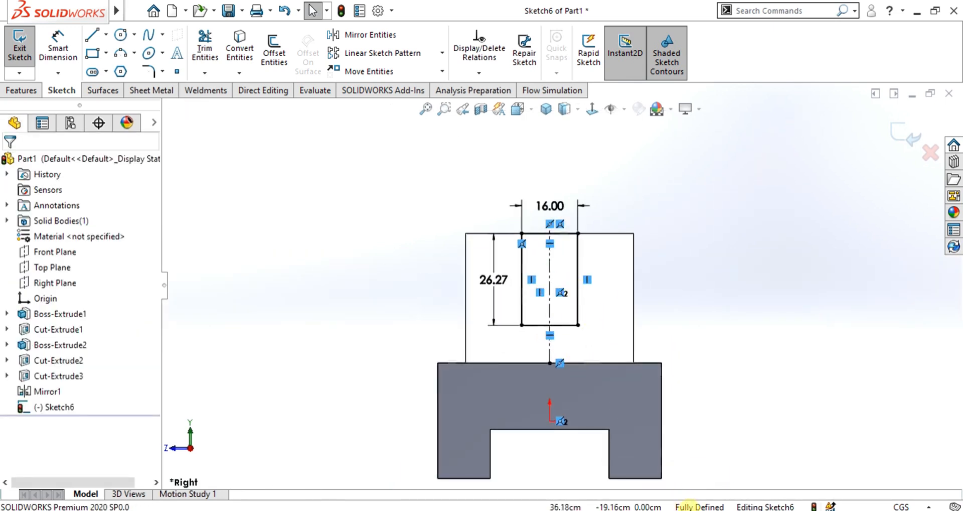
Close the sketch and cut the slot rectangle through the support with the Through All - Both end condition.
click(22, 49)
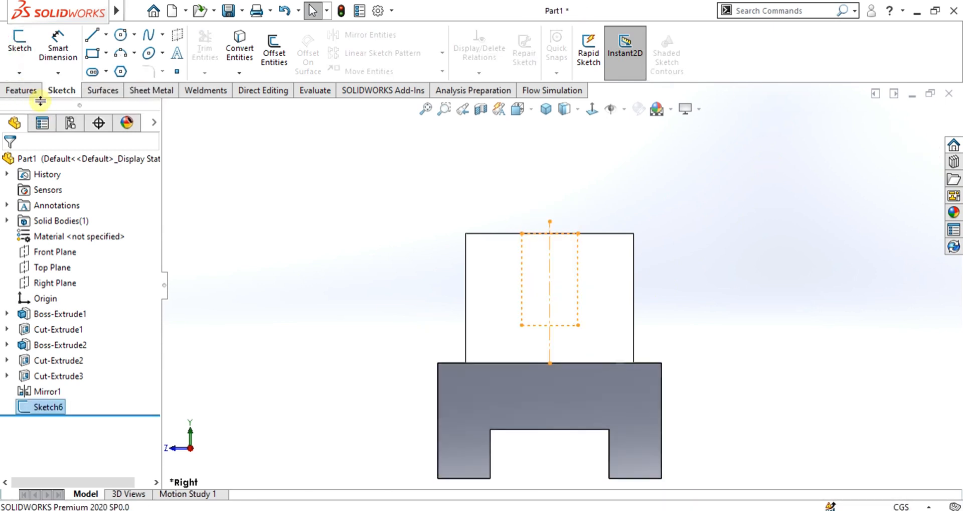
click(21, 90)
click(221, 46)
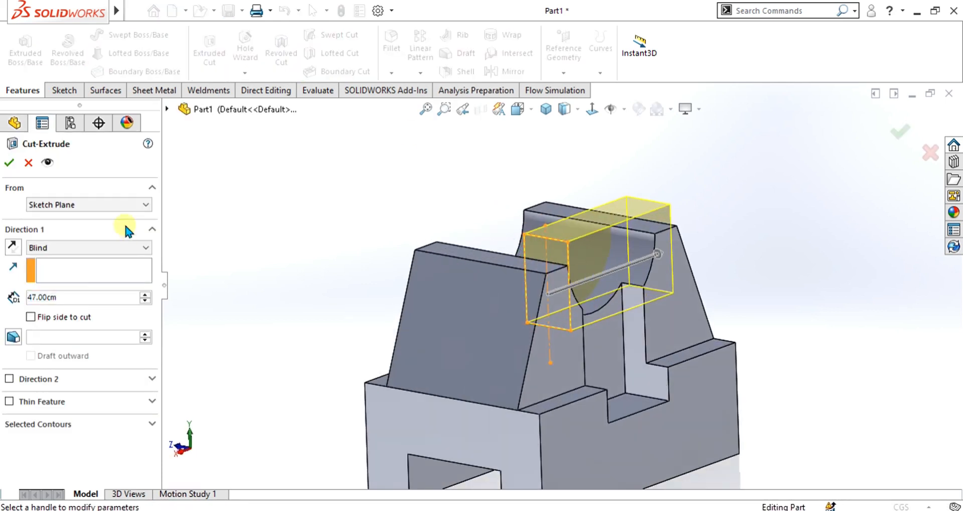
click(97, 247)
click(75, 279)
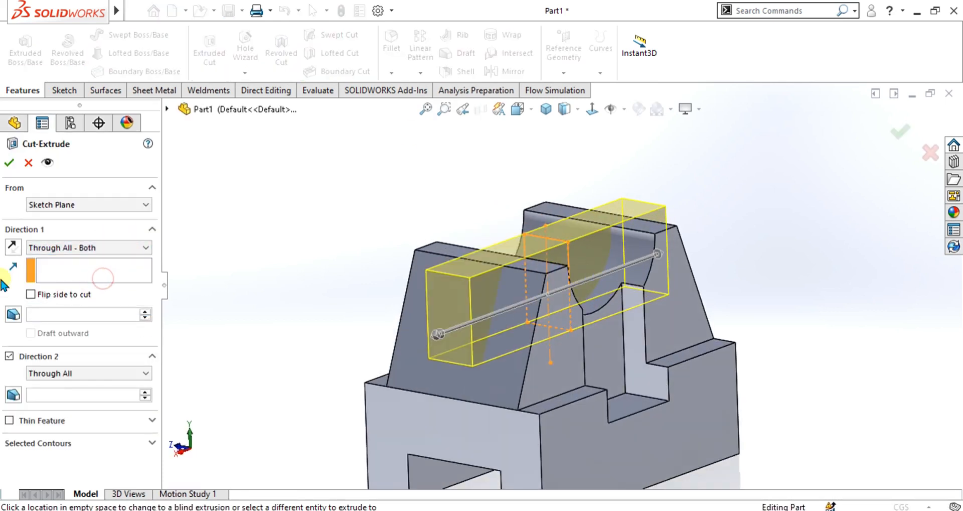
click(9, 163)
mouse_move(580, 239)
middle_down()
mouse_move(579, 251)
mouse_move(537, 276)
mouse_move(513, 370)
mouse_move(641, 266)
mouse_move(539, 298)
mouse_move(596, 337)
mouse_move(577, 372)
mouse_move(597, 318)
mouse_move(544, 316)
mouse_move(576, 253)
mouse_move(544, 244)
mouse_move(508, 337)
mouse_move(622, 280)
mouse_move(516, 322)
middle_up()
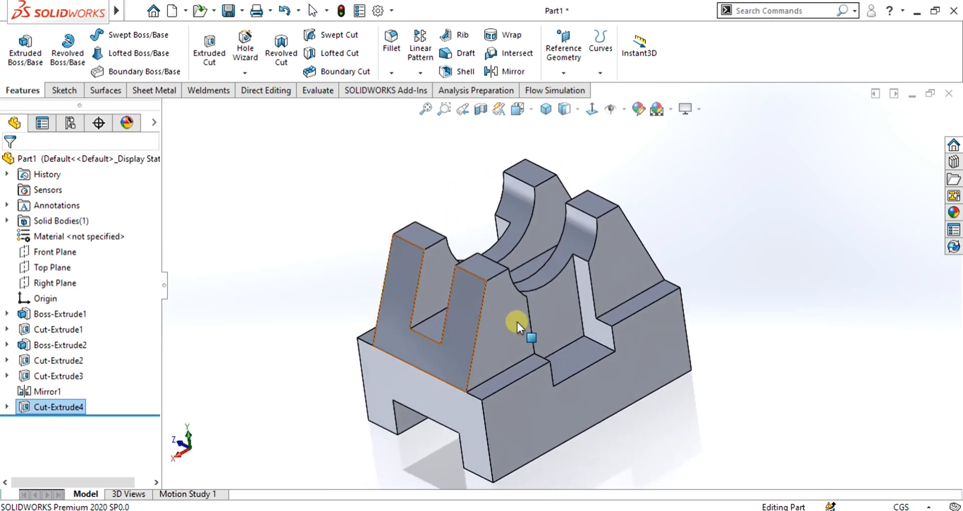
Turn on the display of annotations and feature dimensions on the finished block.
right_click(42, 206)
click(91, 235)
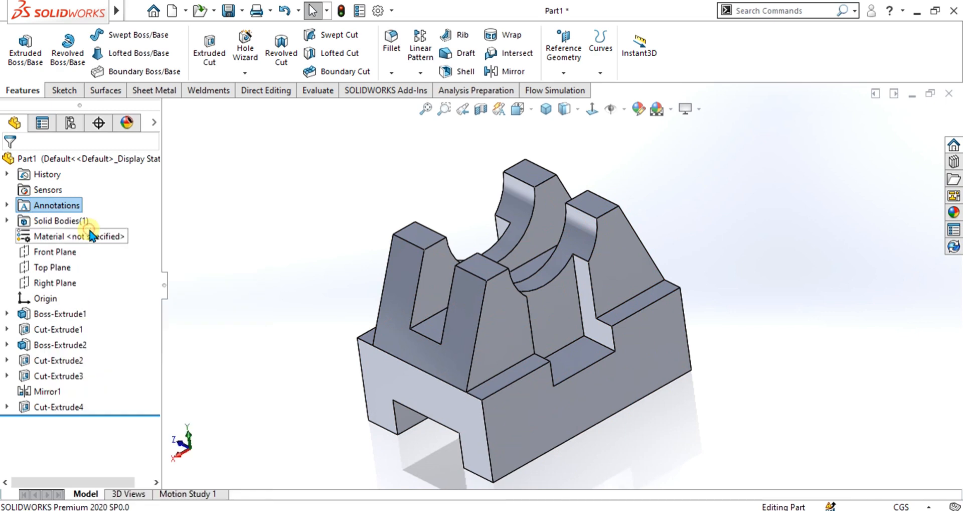
right_click(58, 213)
click(96, 251)
middle_drag(512, 316, 103, 275)
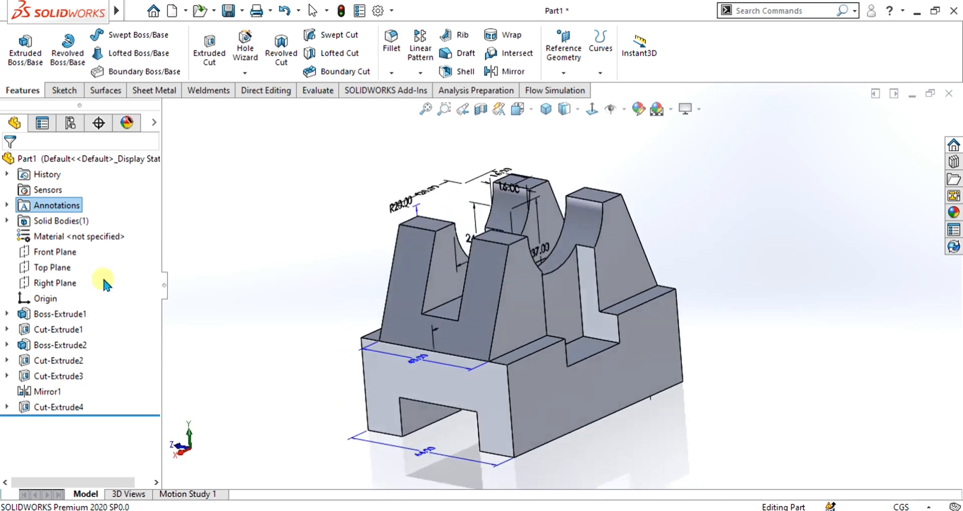
Compare the dimensioned block with the isometric drawing in the PDF and return to the model.
middle_drag(572, 317, 586, 356)
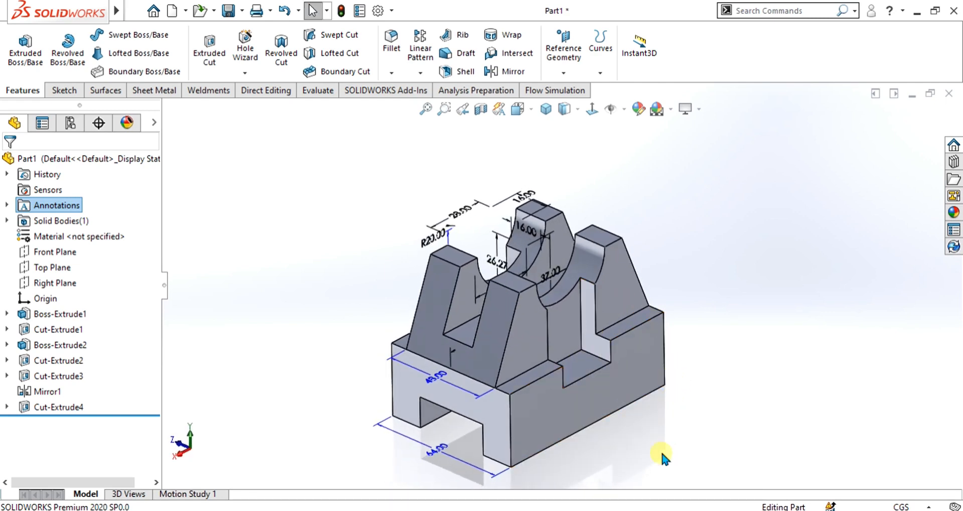
click(638, 510)
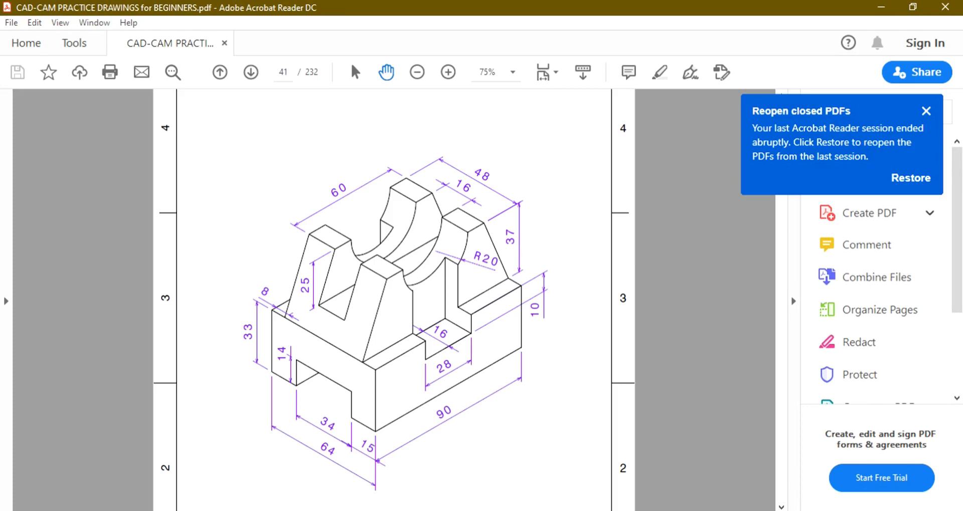
click(638, 509)
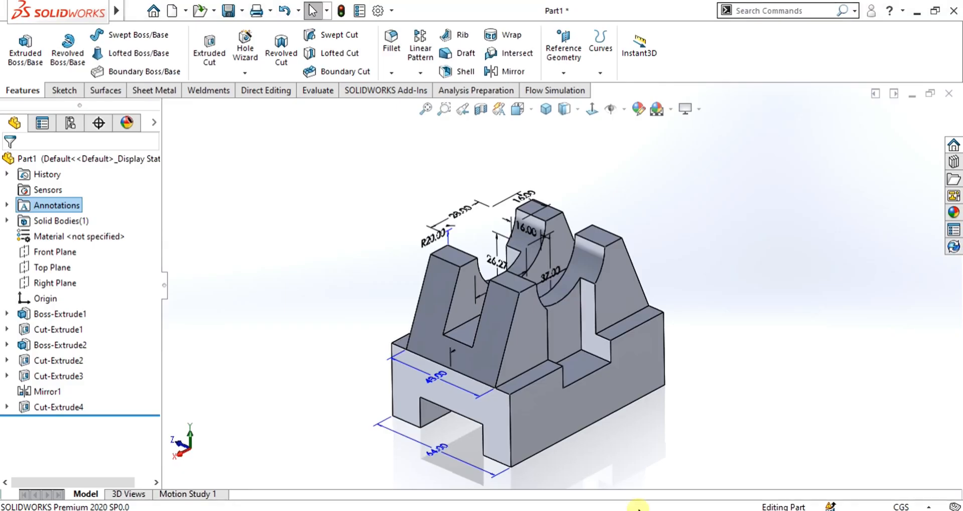